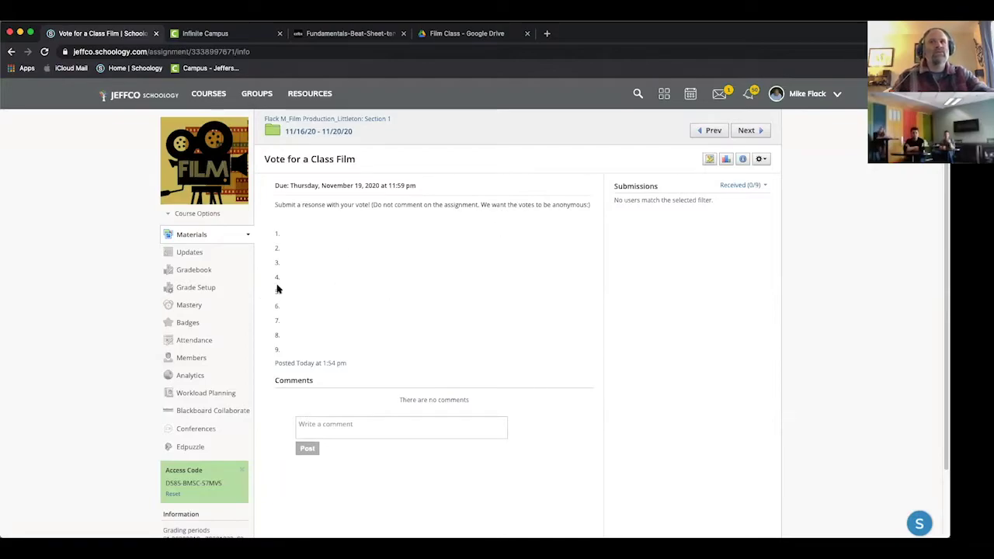
# Open the "Vote for a Class Film" assignment for editing and go to its description
pyautogui.click(760, 159)
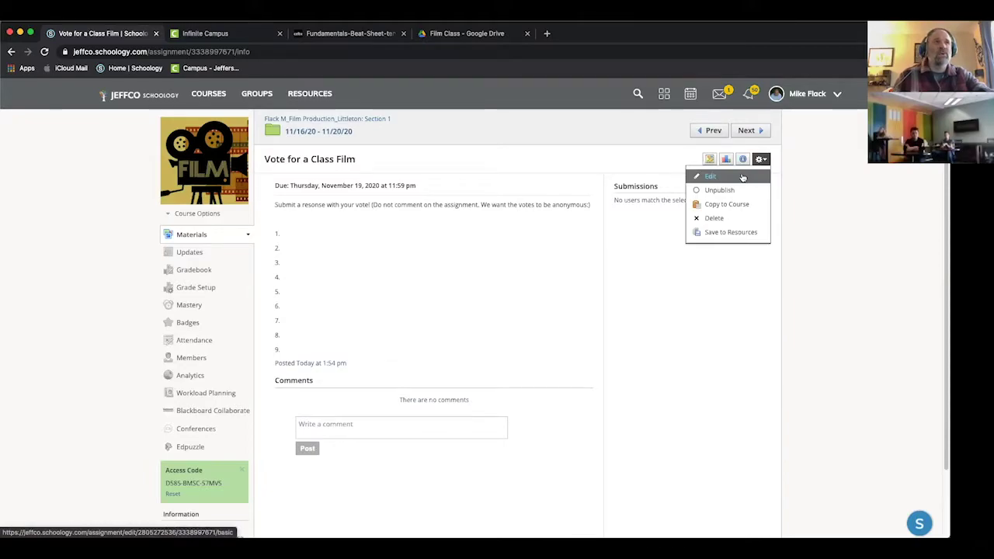
pyautogui.click(742, 177)
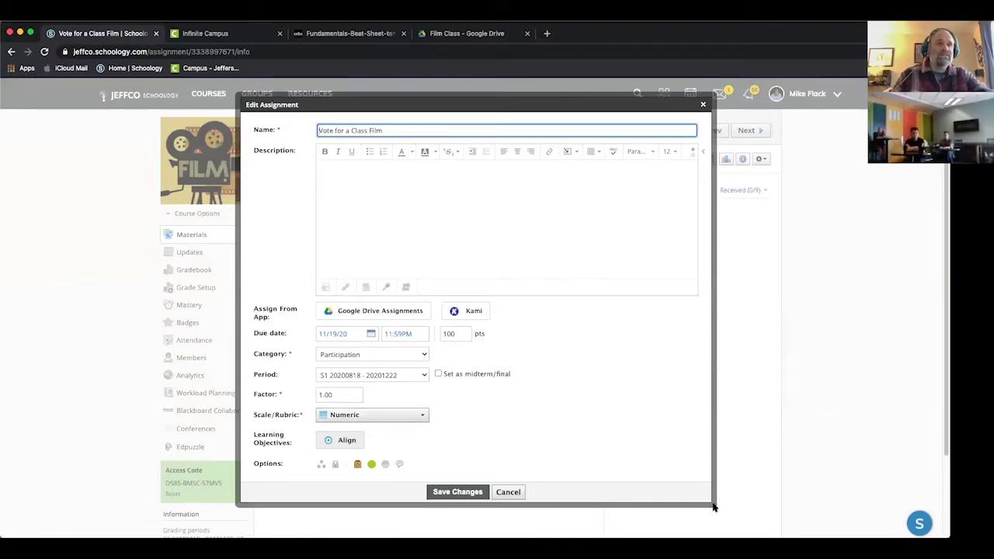
pyautogui.moveTo(712, 507); pyautogui.dragTo(712, 519)
pyautogui.click(501, 229)
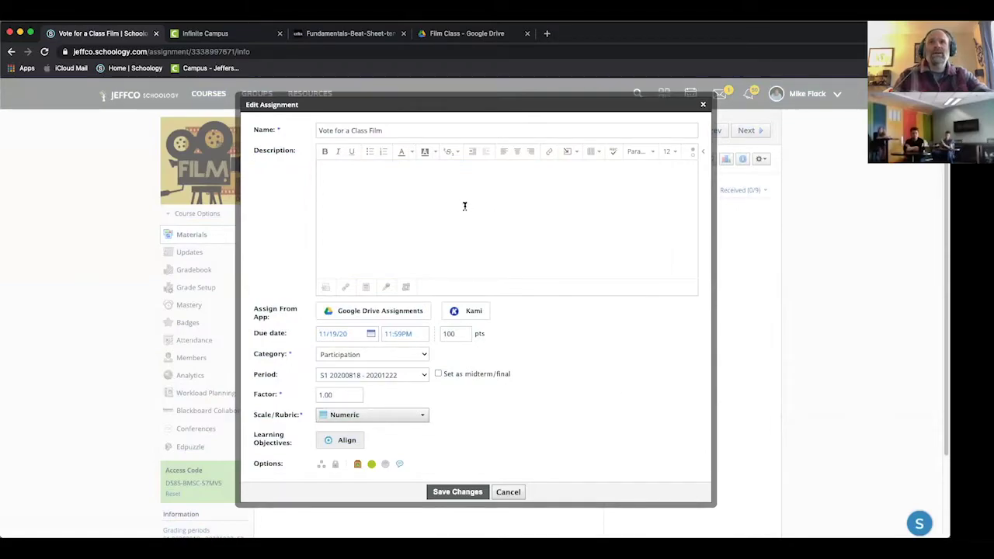
pyautogui.press('super+v')
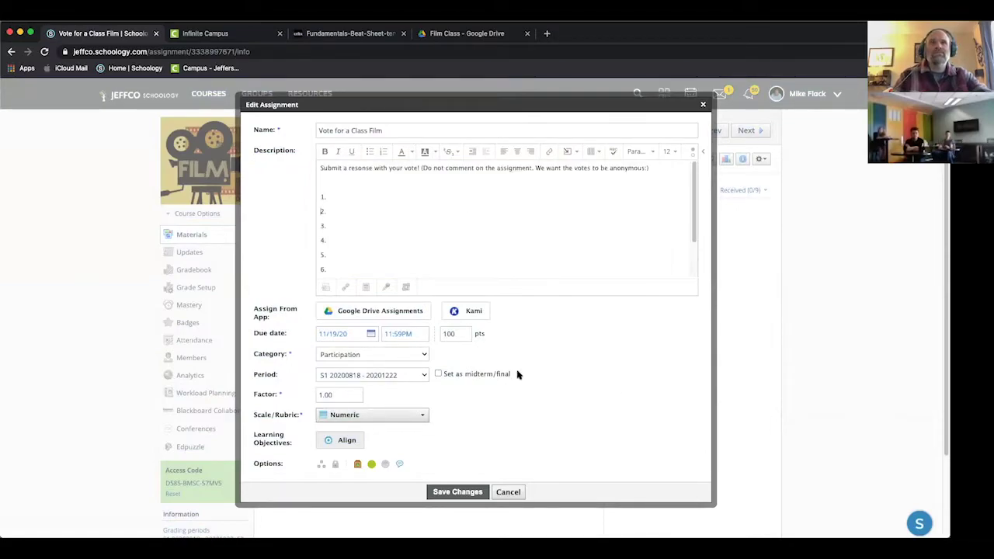
# Fill in option 1 of the description's numbered list with the teacher's title and surname followed by "the Robot"
pyautogui.click(386, 197)
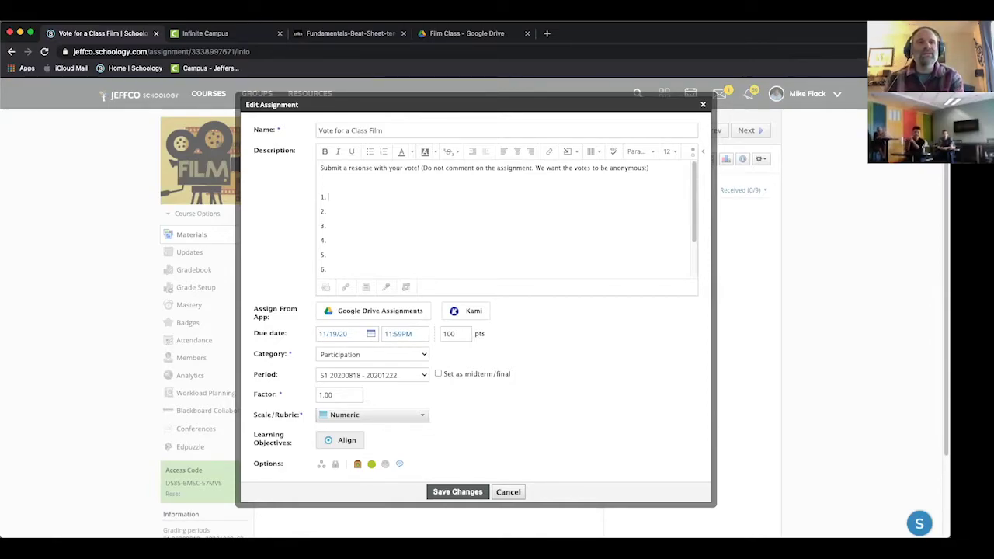
pyautogui.write('M')
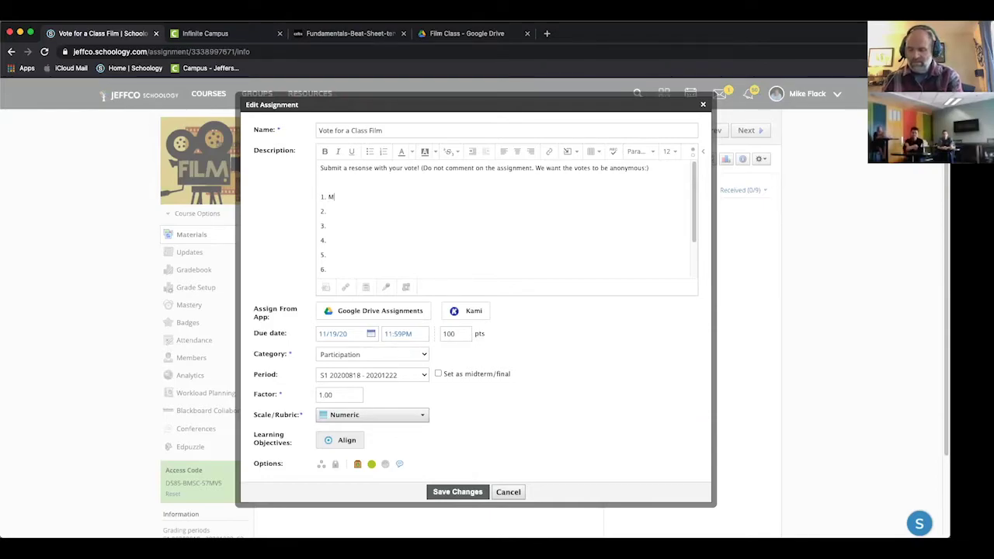
pyautogui.write('r. Flack')
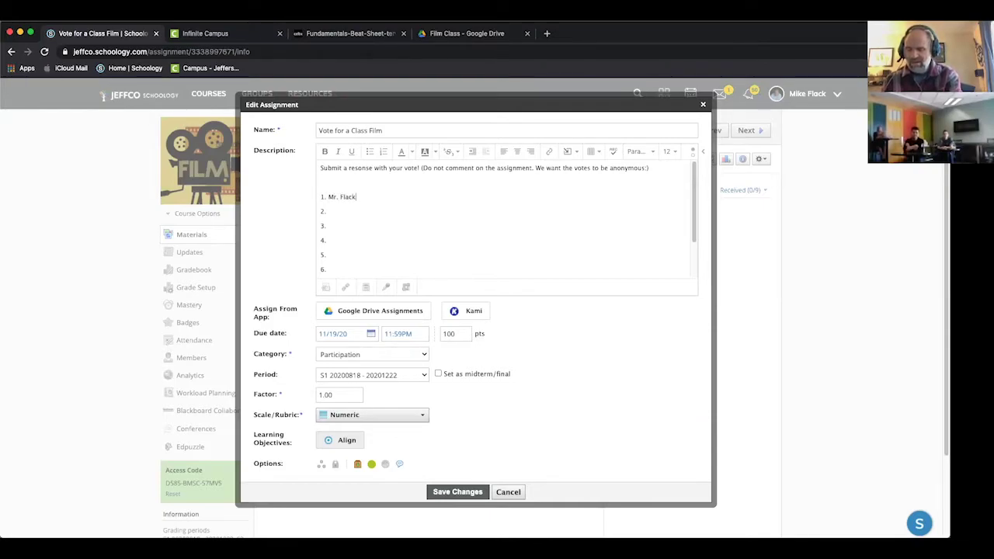
pyautogui.write(' the Rob')
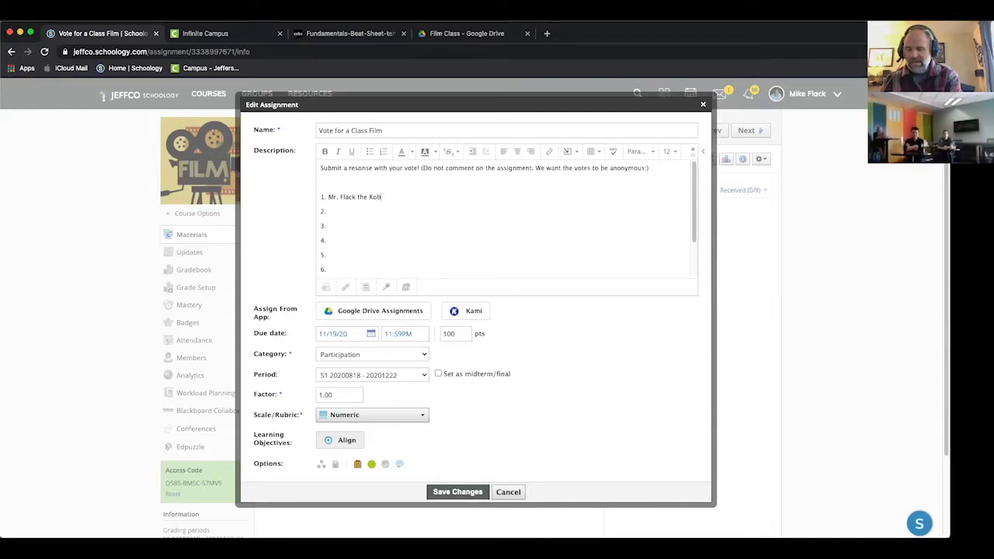
pyautogui.write('ot')
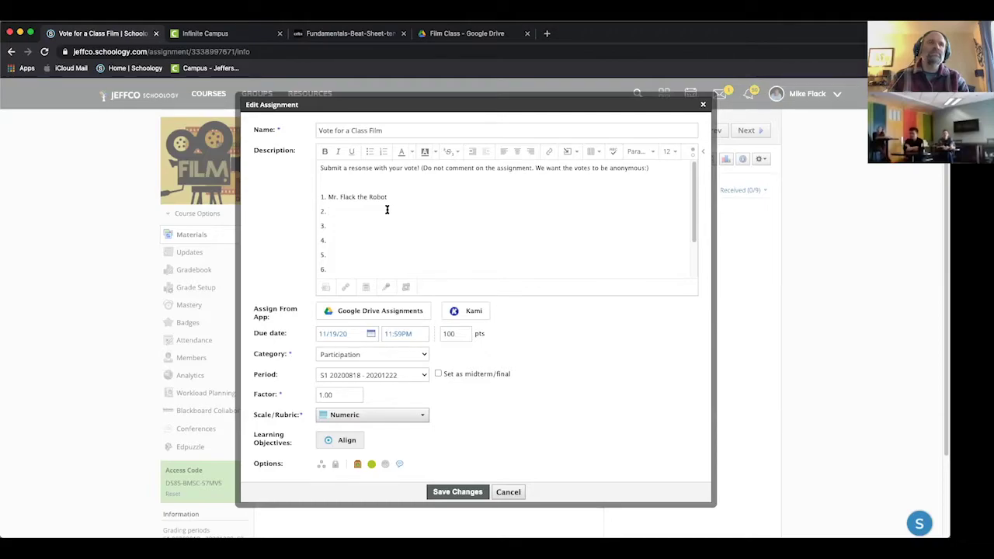
# Fill in option 2 as "Circus Freaks" and option 3 as "Mysterious Camera" in the description's numbered list
pyautogui.write('Circ')
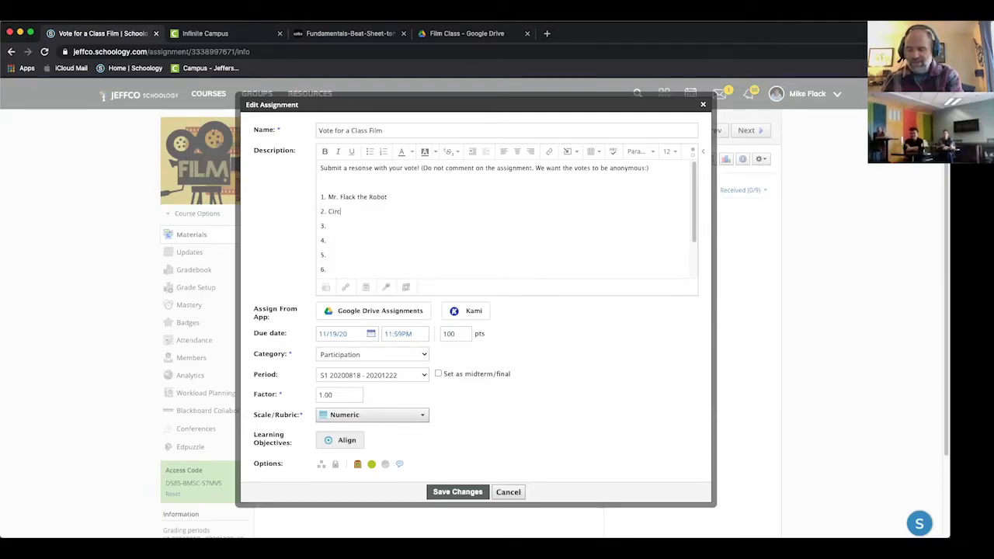
pyautogui.write('us Freaks')
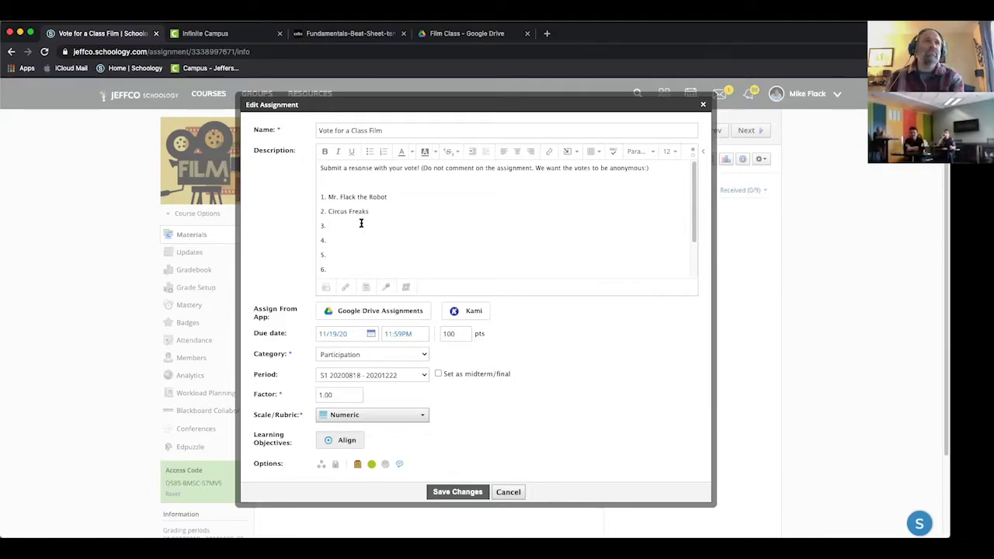
pyautogui.write('M')
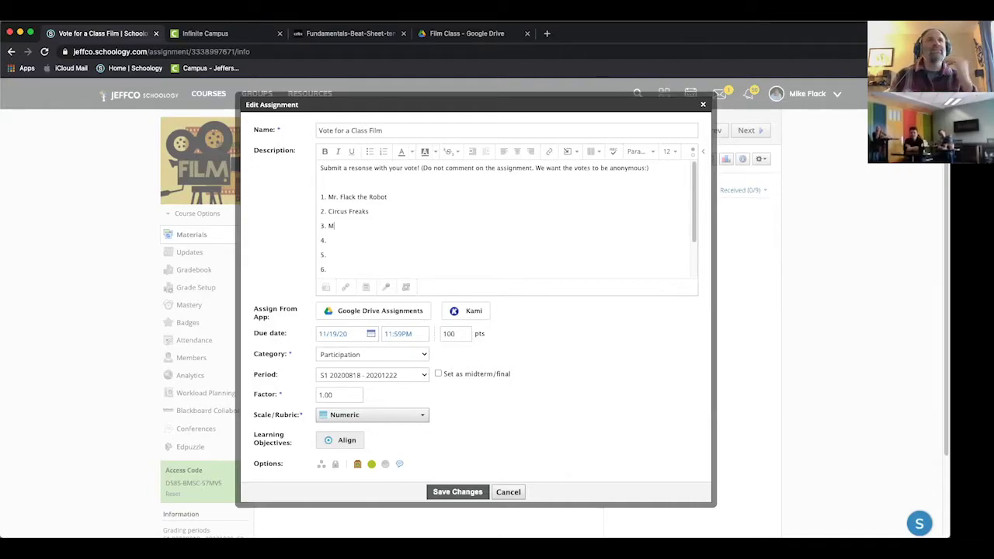
pyautogui.write('ysterious')
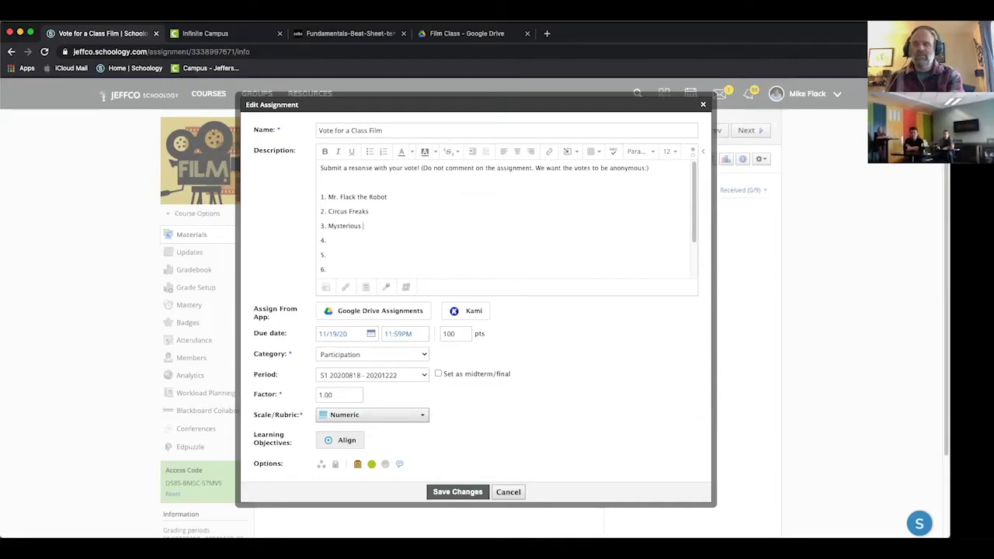
pyautogui.write(' Camera')
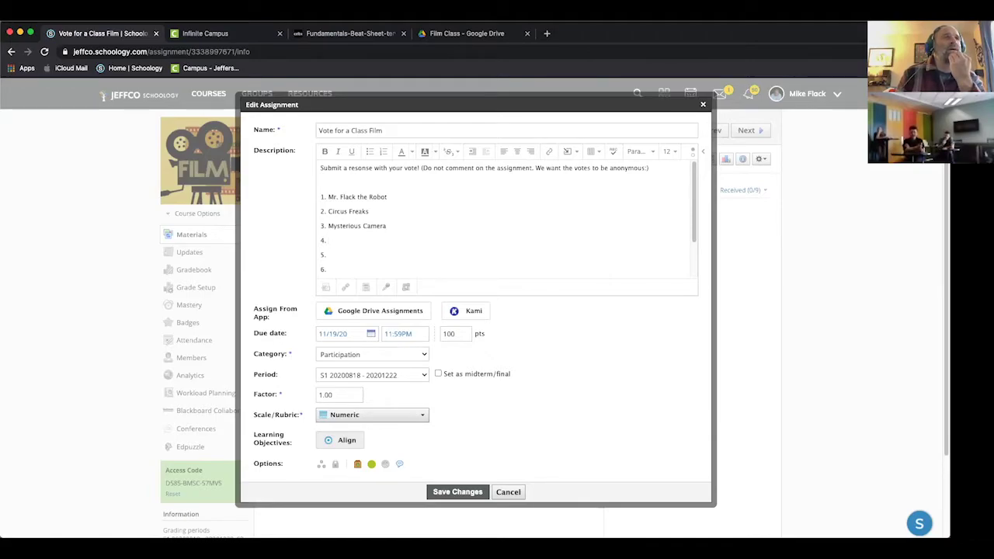
# Fill in option 4 of the numbered list with "Secret Agent" followed by the student's first name
pyautogui.write('Secret')
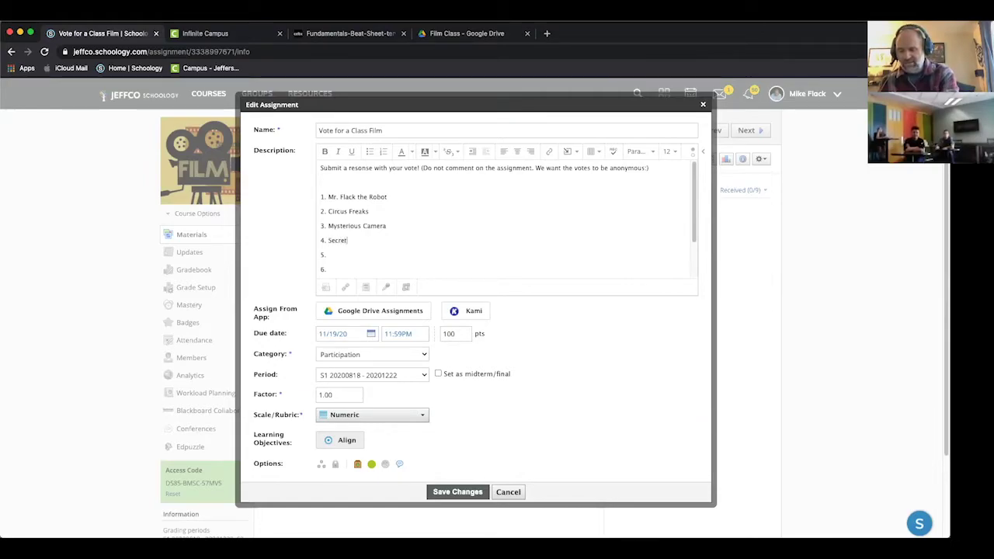
pyautogui.write(' Agent Ah')
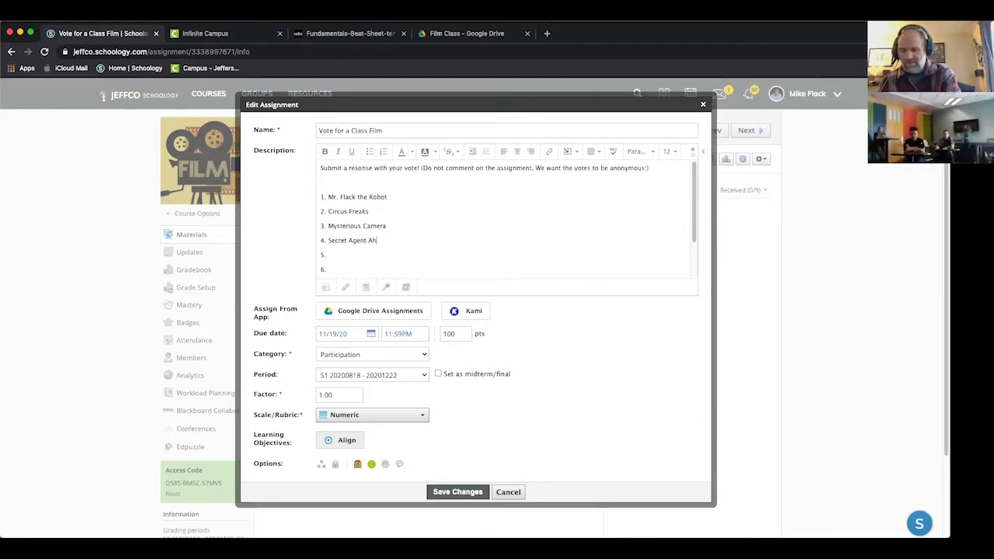
pyautogui.press('BackSpace')
pyautogui.write('sher')
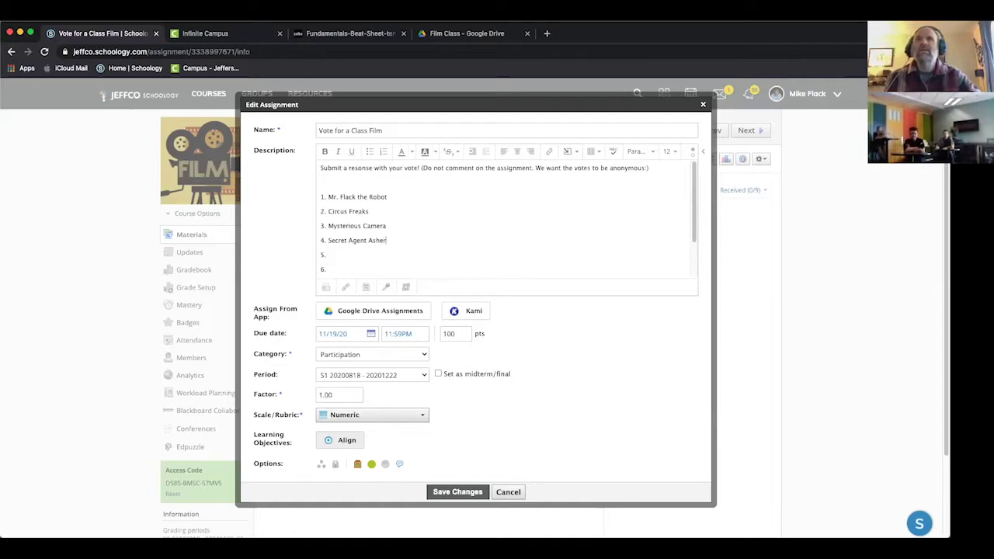
# Fill in option 5 of the numbered list as "Magical Pawn Shop", with a space after the number
pyautogui.click(354, 256)
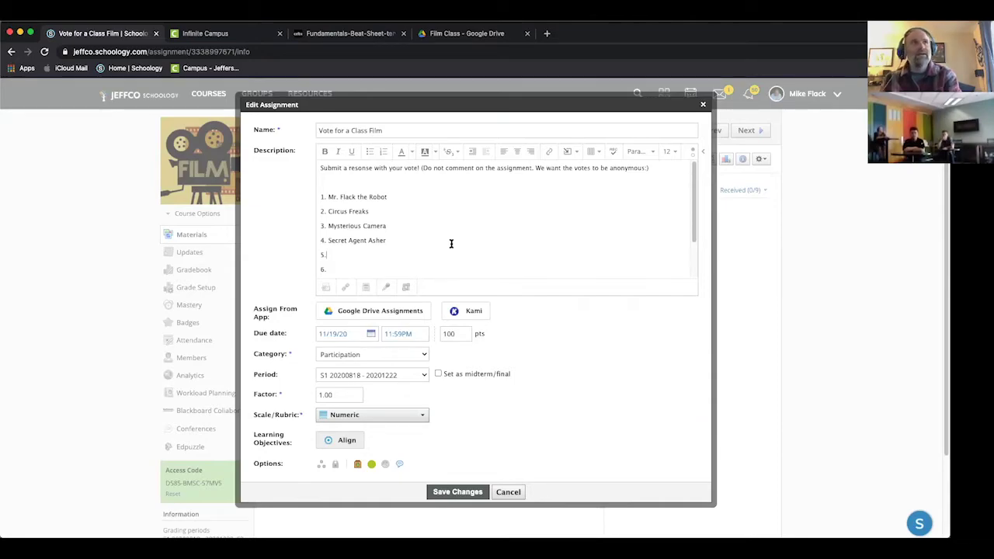
pyautogui.write('Mag')
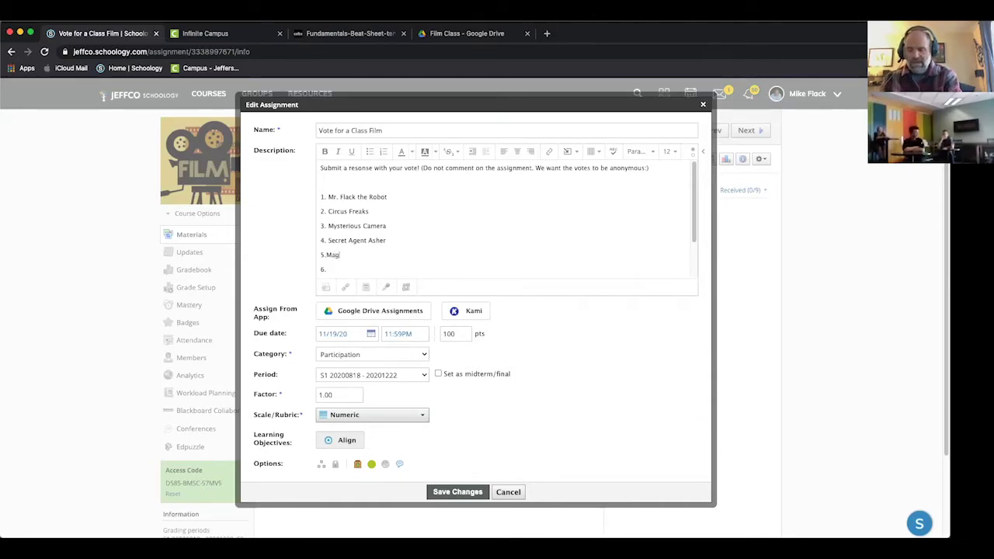
pyautogui.write('ical Pawn')
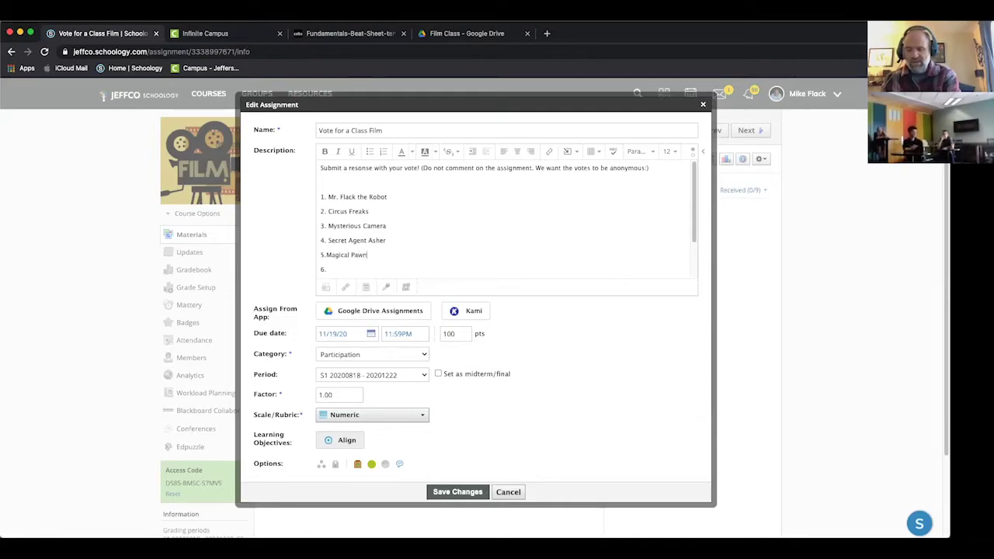
pyautogui.write(' Shop')
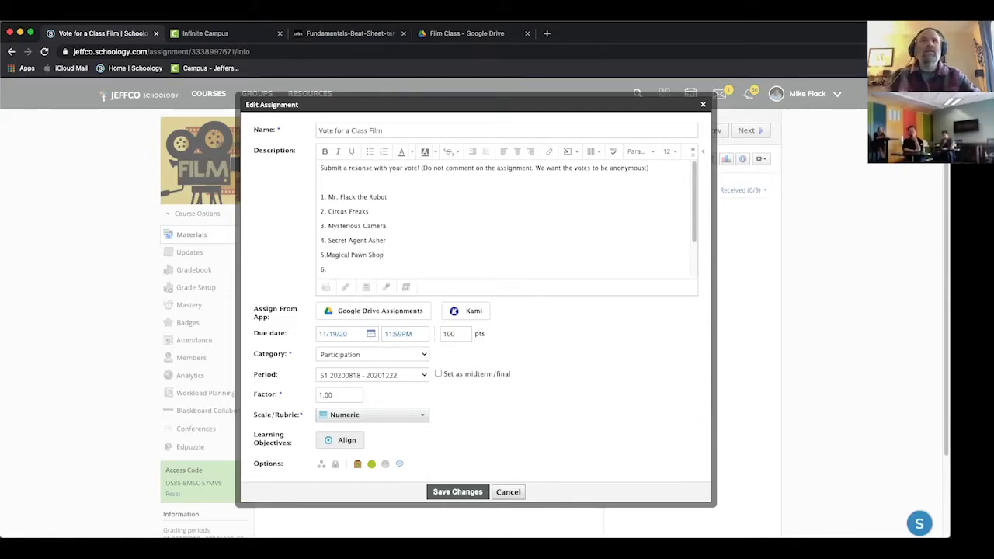
pyautogui.click(326, 255)
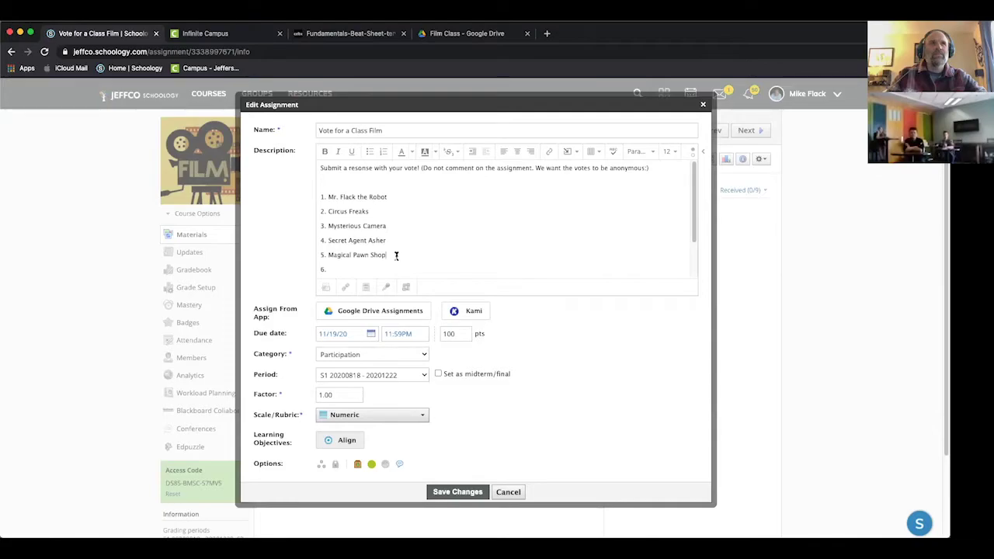
pyautogui.press('Down')
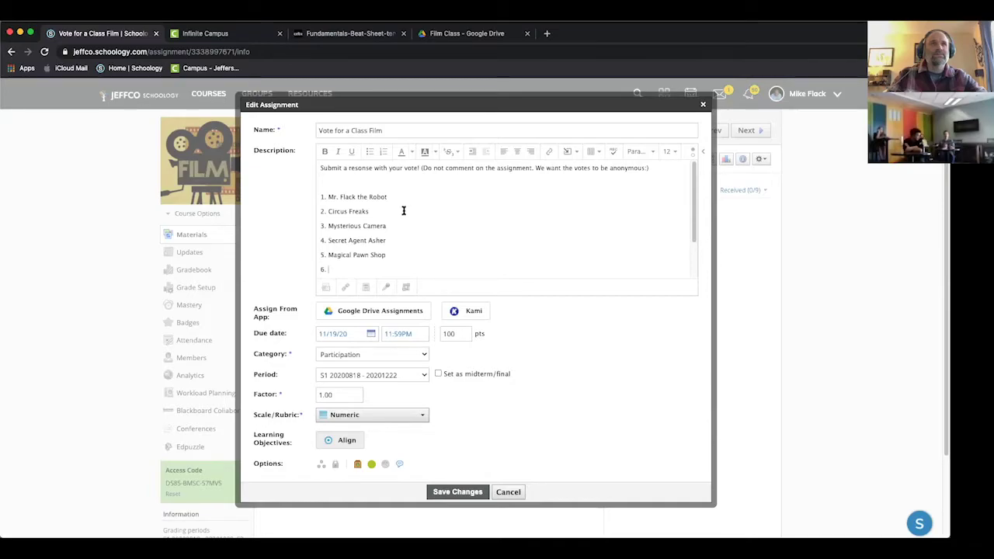
# Add each proposing student's first name in capitals and parentheses after film titles 1 to 5
pyautogui.write('(AVA')
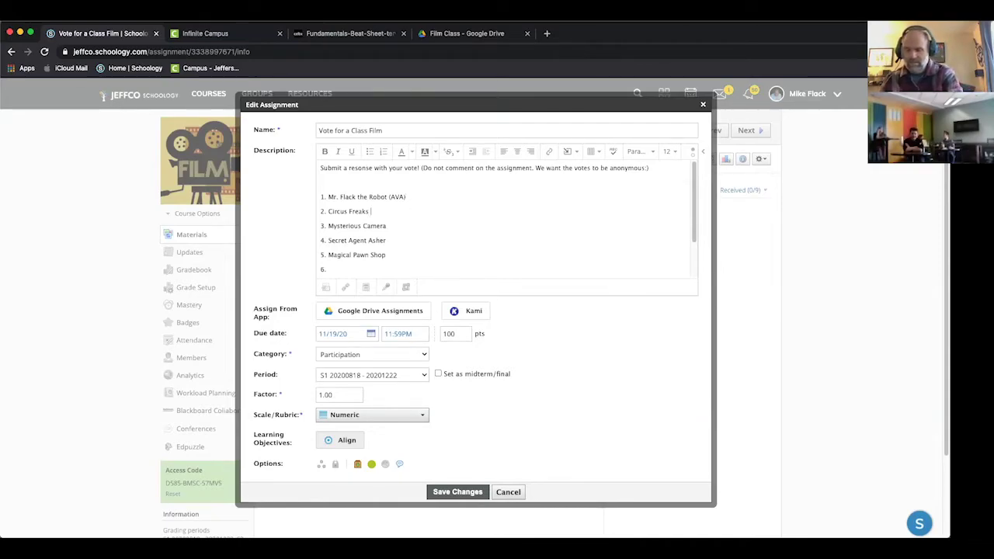
pyautogui.write('DREY')
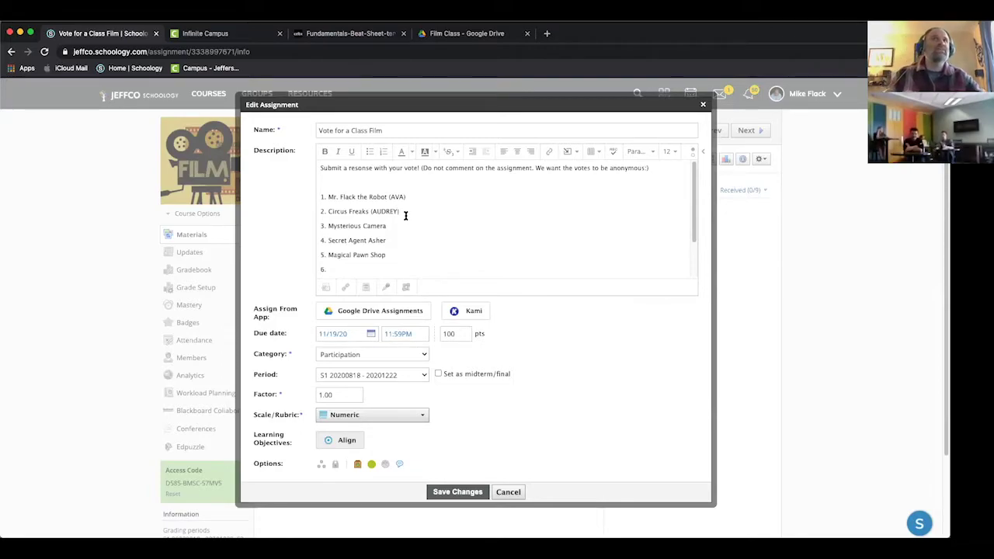
pyautogui.click(409, 225)
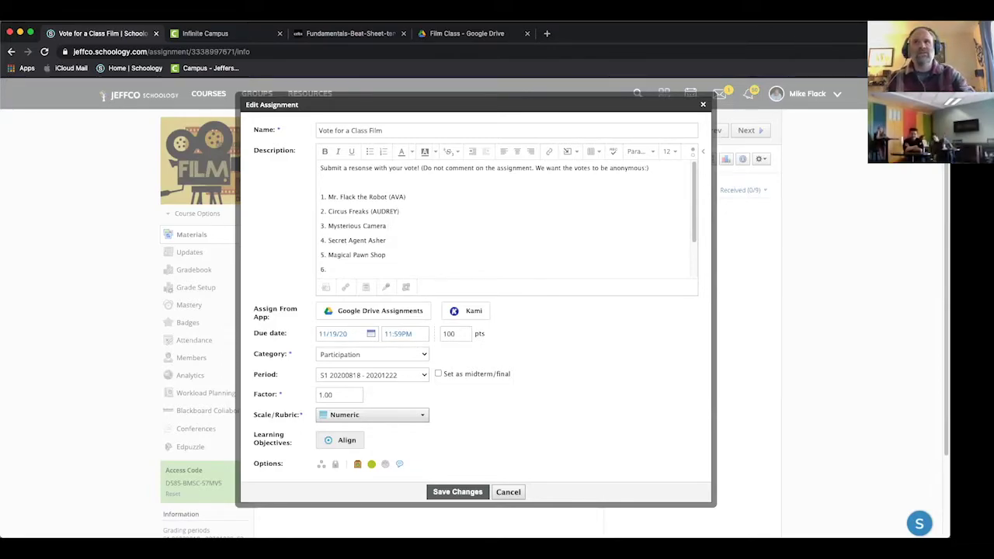
pyautogui.write('(JANAE)')
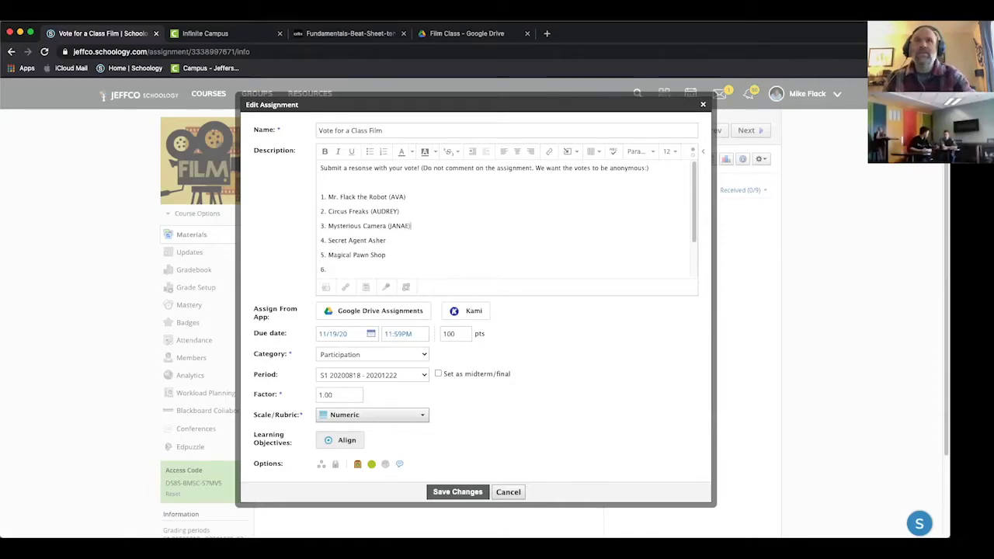
pyautogui.click(444, 241)
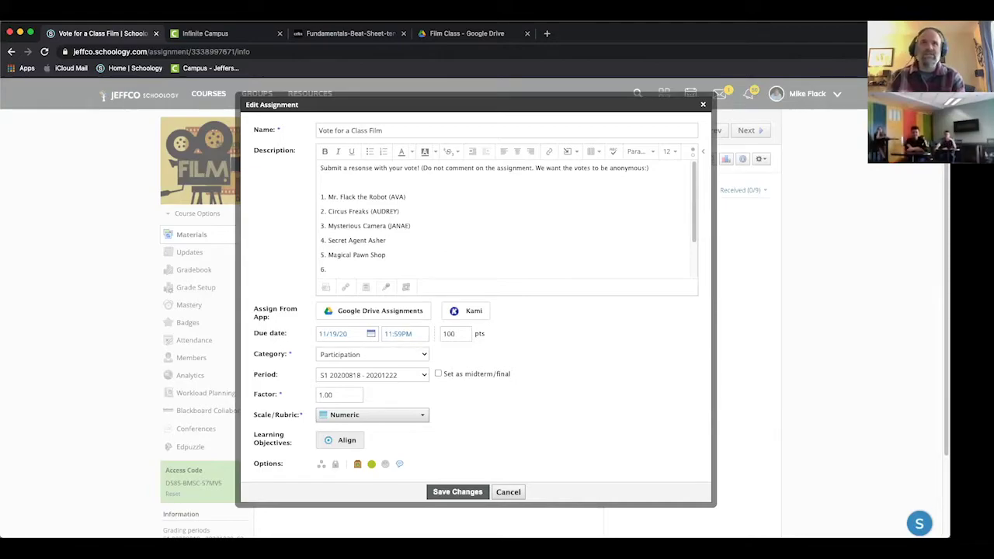
pyautogui.write('(GABE')
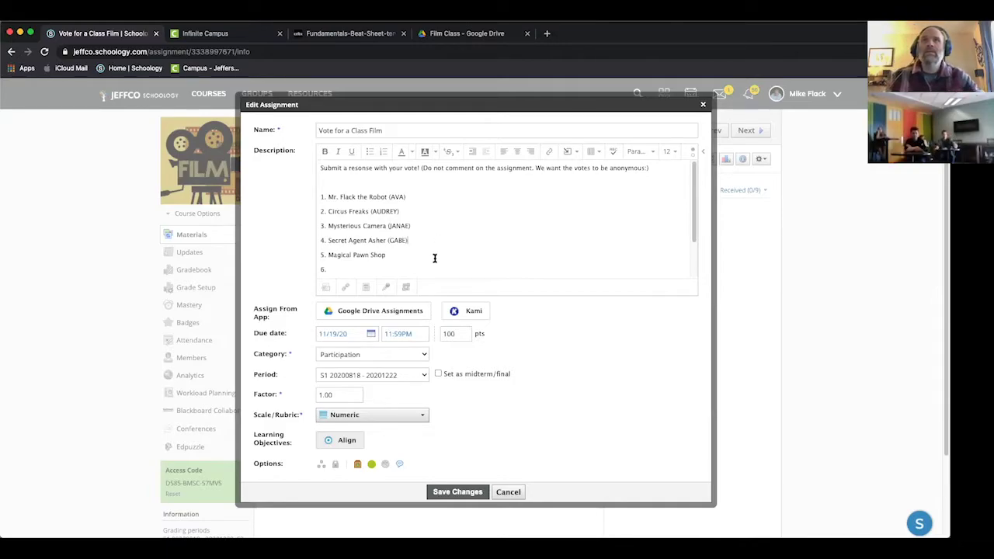
pyautogui.write(' (A')
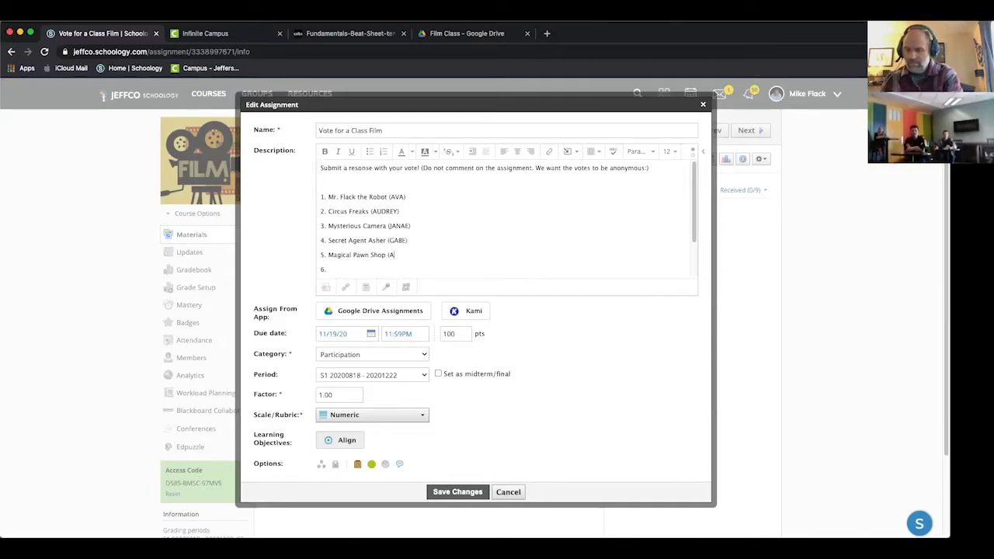
pyautogui.write('SHER)')
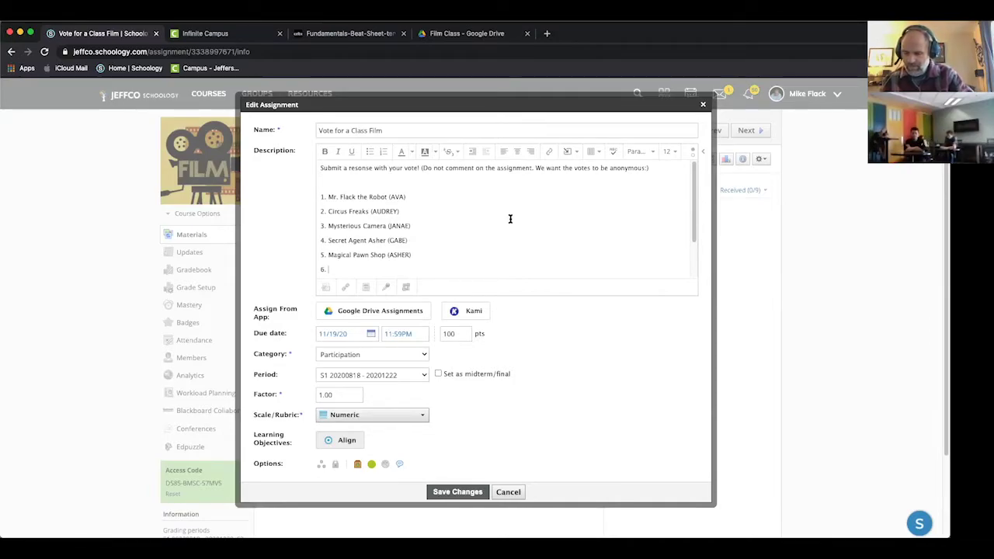
# Fill in option 6 as "Super Hero Science", followed by the student's first name in capitals and parentheses
pyautogui.write('S')
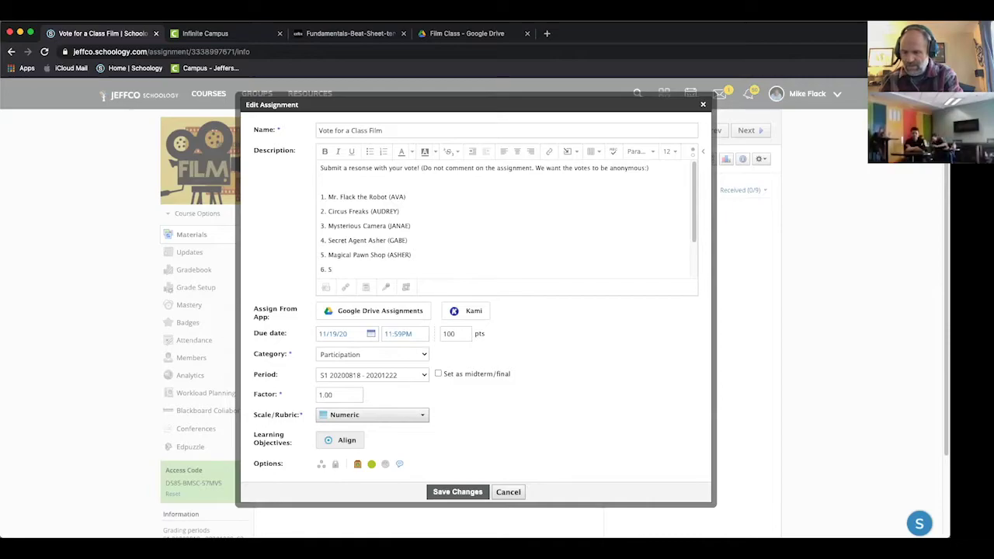
pyautogui.write('uper ')
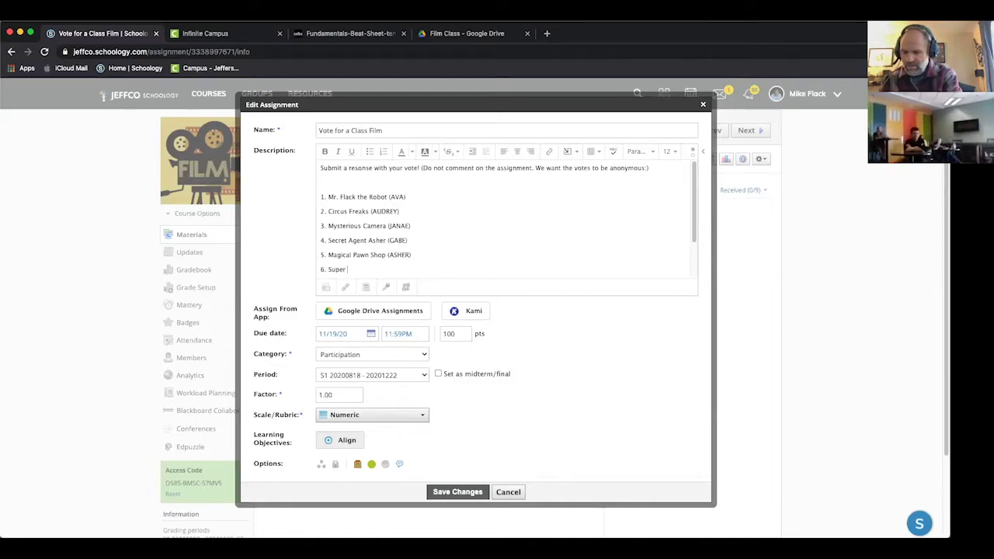
pyautogui.write('Hero Sci')
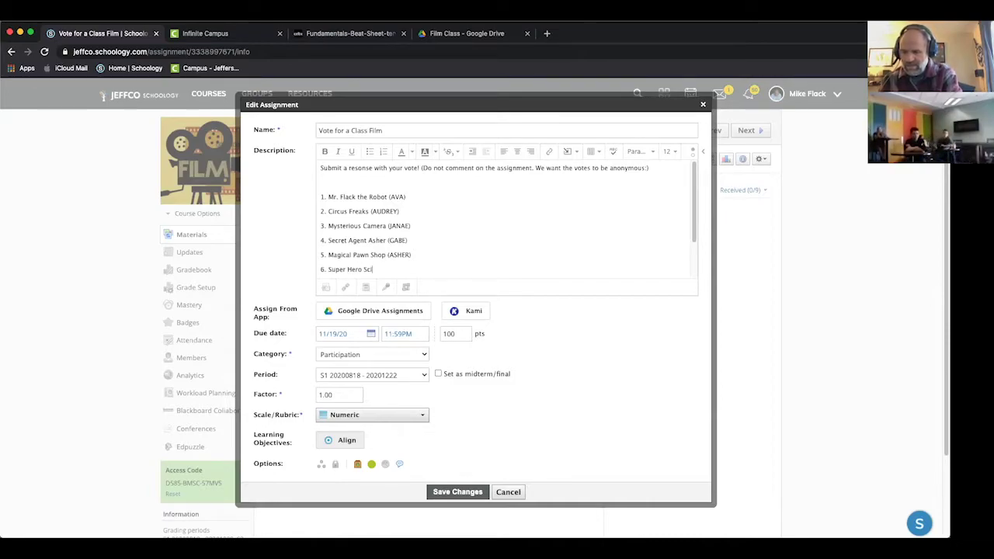
pyautogui.write('ence (TOMMY)')
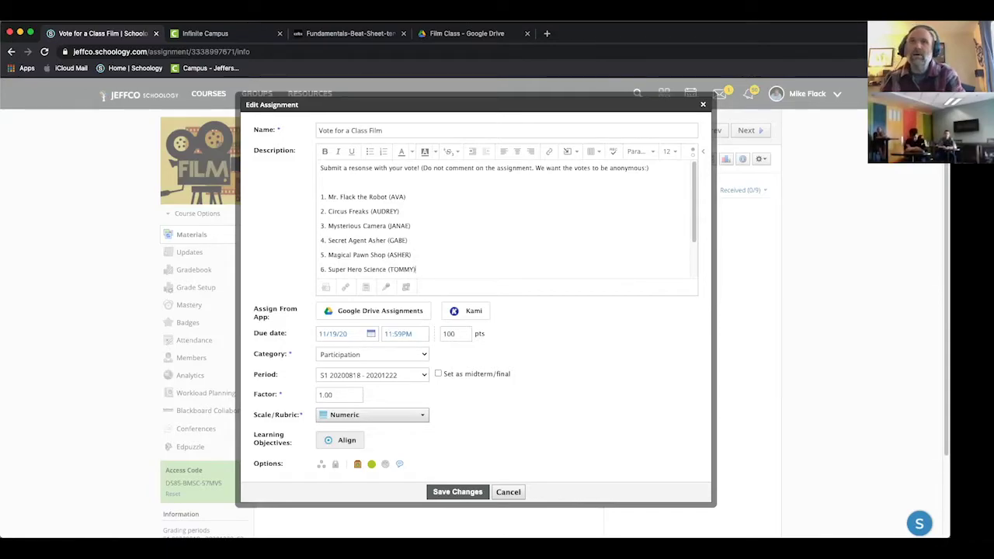
# Add numbered lines 7 to 9 and fill in option 7 as "Magical Show from Mars", followed by the student's first name in capitals and parentheses
pyautogui.press('Return')
pyautogui.press('Return')
pyautogui.press('Return')
pyautogui.click(327, 237)
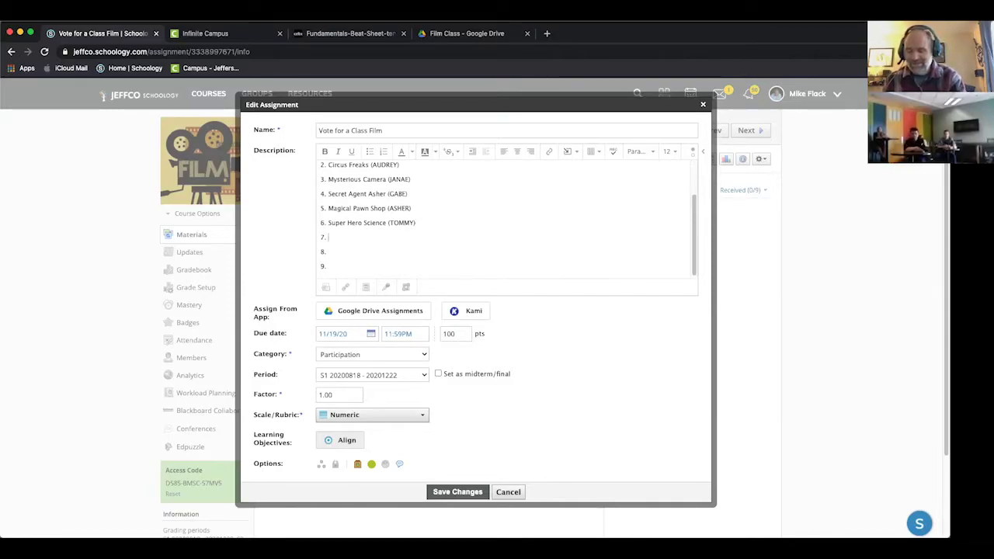
pyautogui.write('Magical Sho')
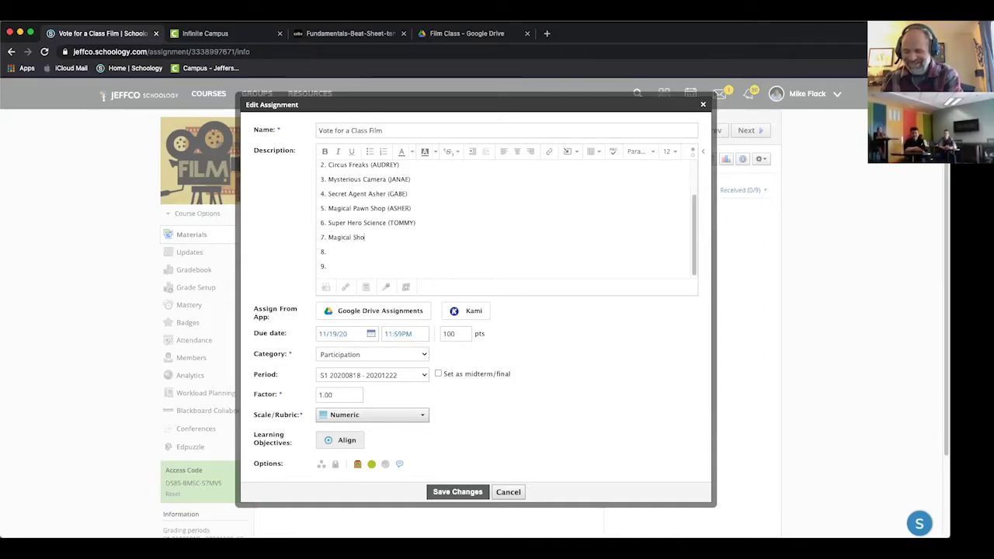
pyautogui.write('w from Mars (NICK')
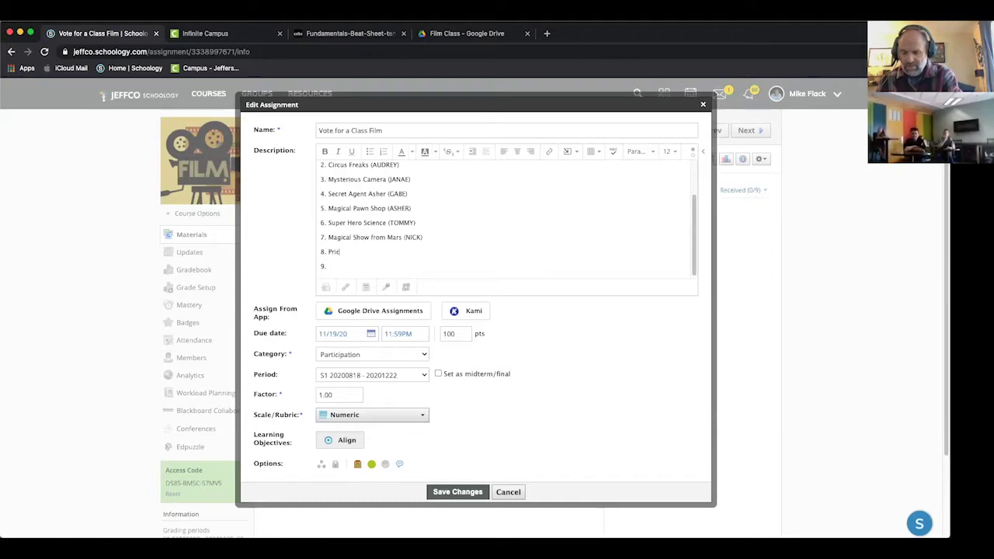
# Fill in option 8 as "Princess Dragon Story", followed by the proposing student's first name in parentheses
pyautogui.write('cess')
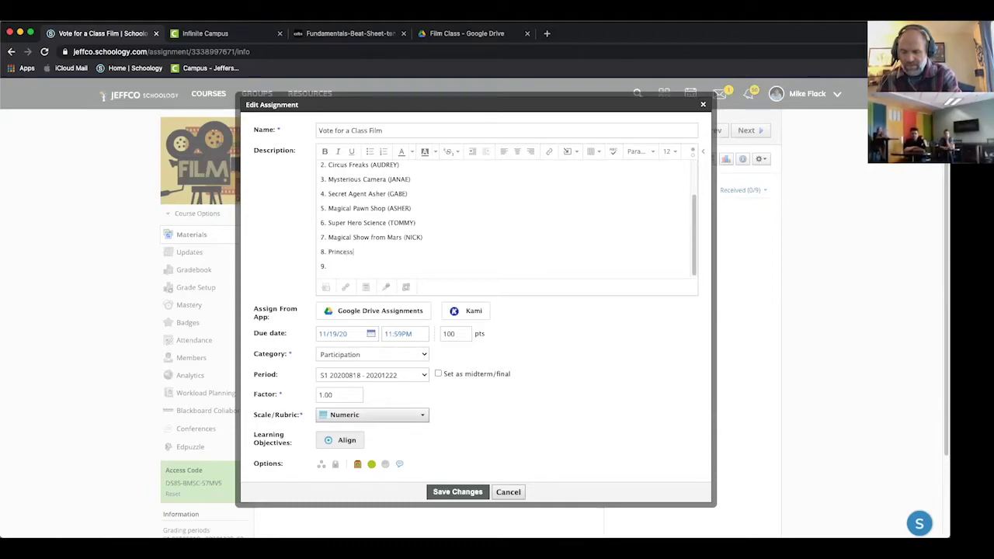
pyautogui.write(' Dragon')
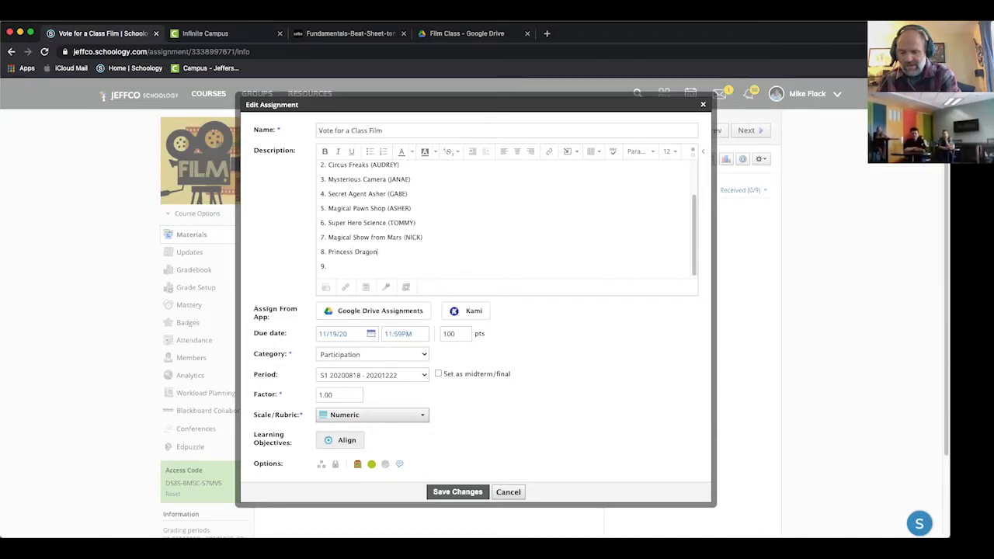
pyautogui.write(' Story ')
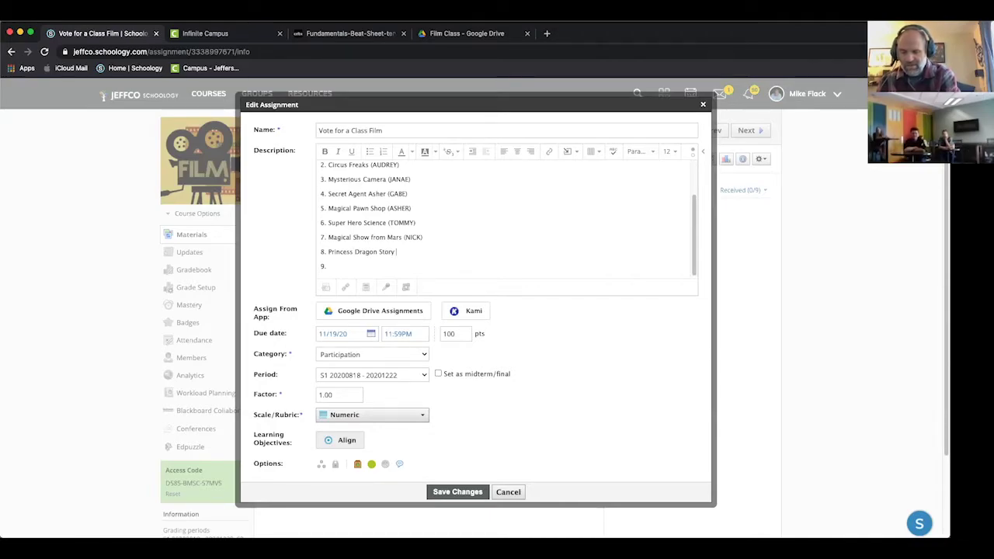
pyautogui.write('(Annika')
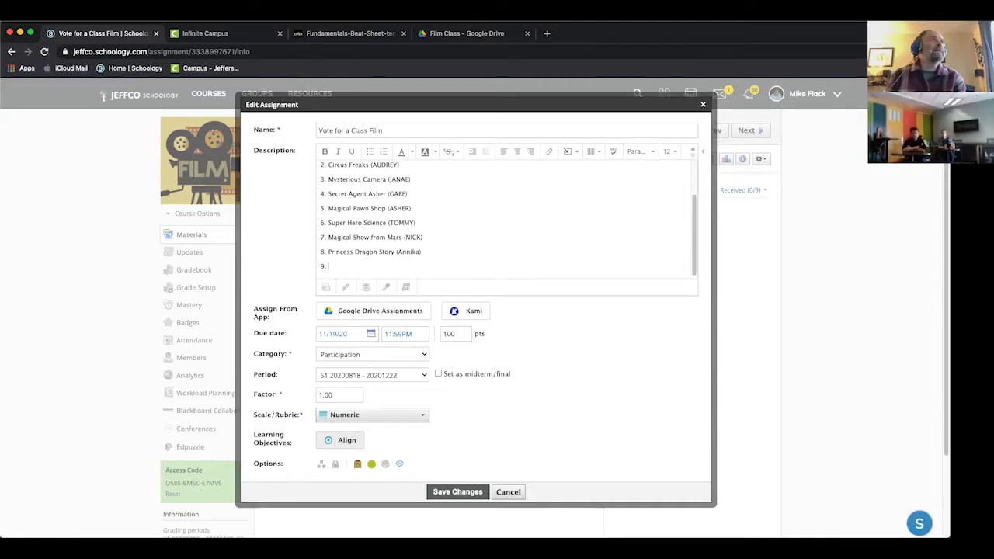
# Fill in option 9 as "Barista Spy", followed by the proposing student's first name in parentheses
pyautogui.write('Barista Spy')
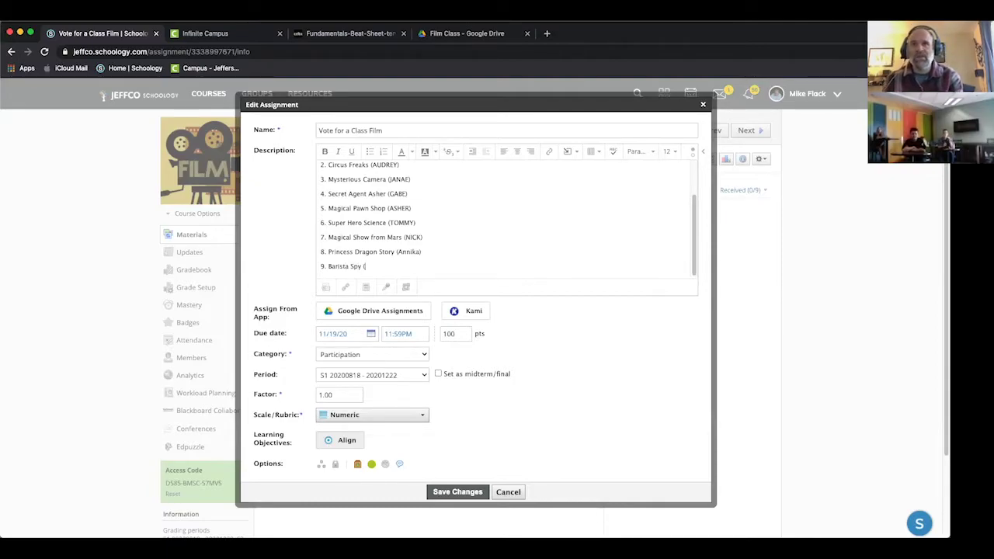
pyautogui.write(' (Alex)')
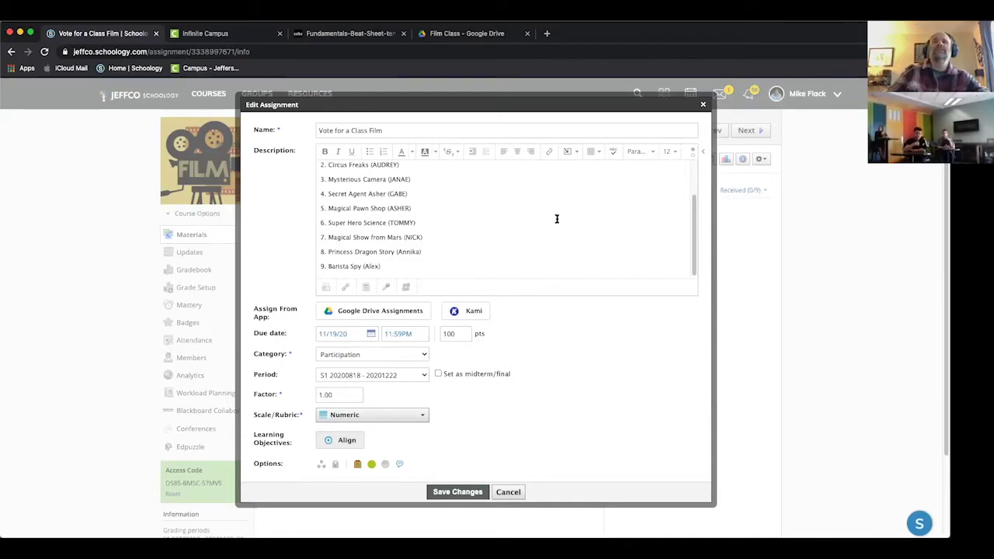
pyautogui.scroll(2, 464, 239)
pyautogui.scroll(-2, 464, 239)
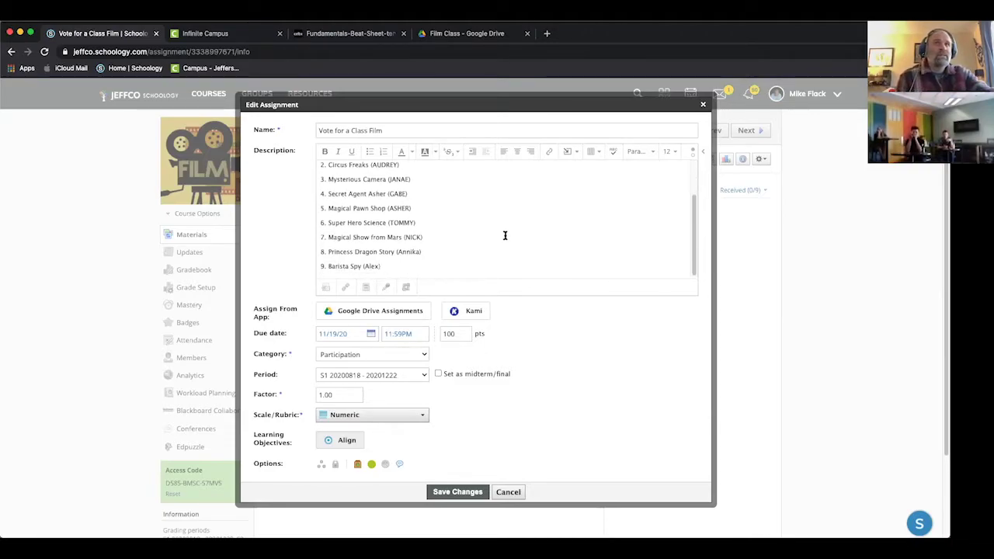
# Set the assignment's due date to 11/18/20 and save the assignment changes
pyautogui.click(370, 333)
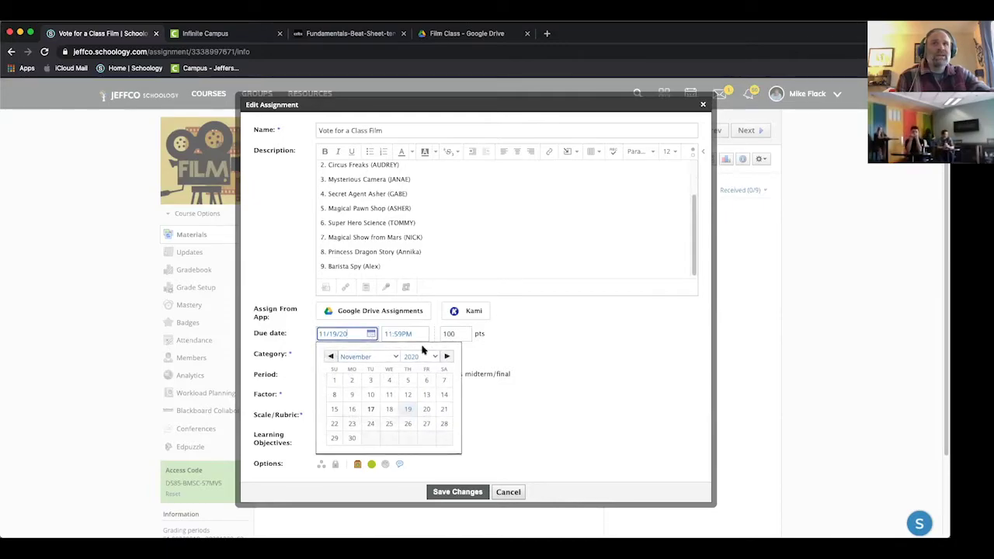
pyautogui.click(390, 410)
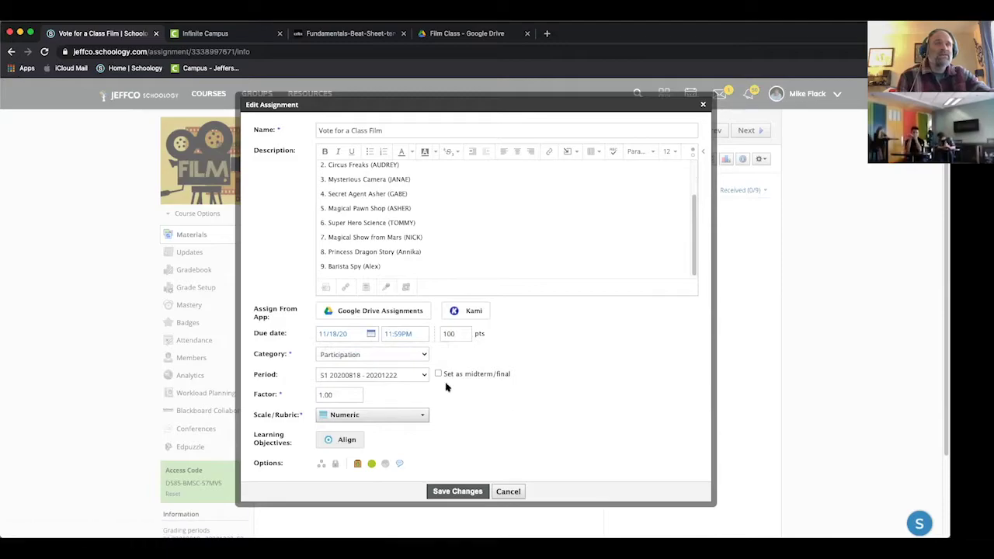
pyautogui.click(469, 494)
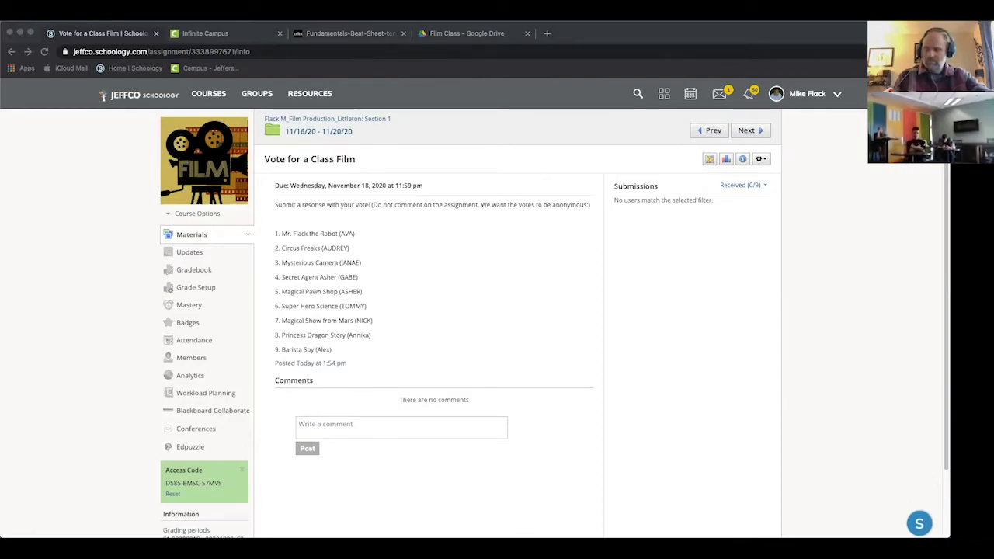
pyautogui.click(370, 80)
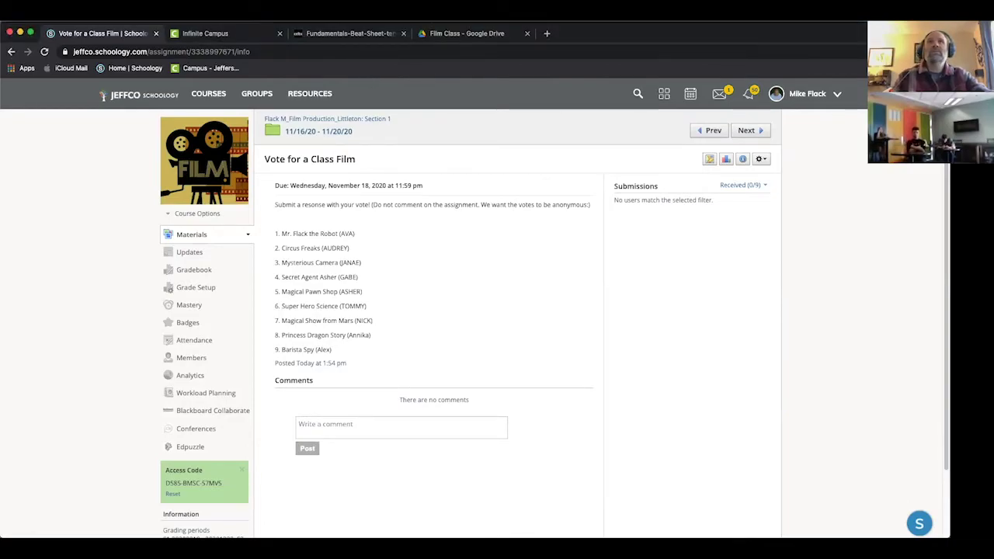
pyautogui.click(548, 34)
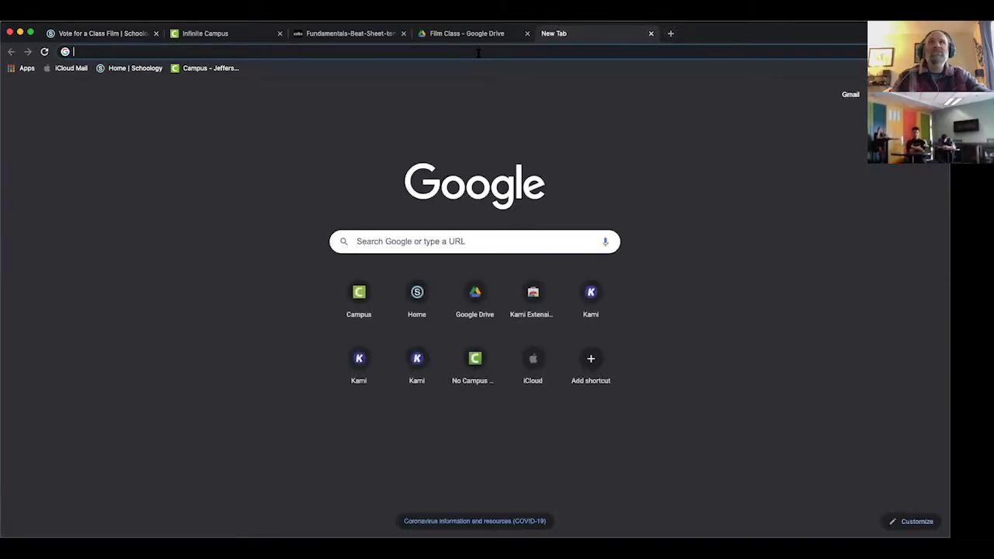
pyautogui.write('https://www.youtube.com/watch?v=jHO8kmBjvCo')
pyautogui.press('Return')
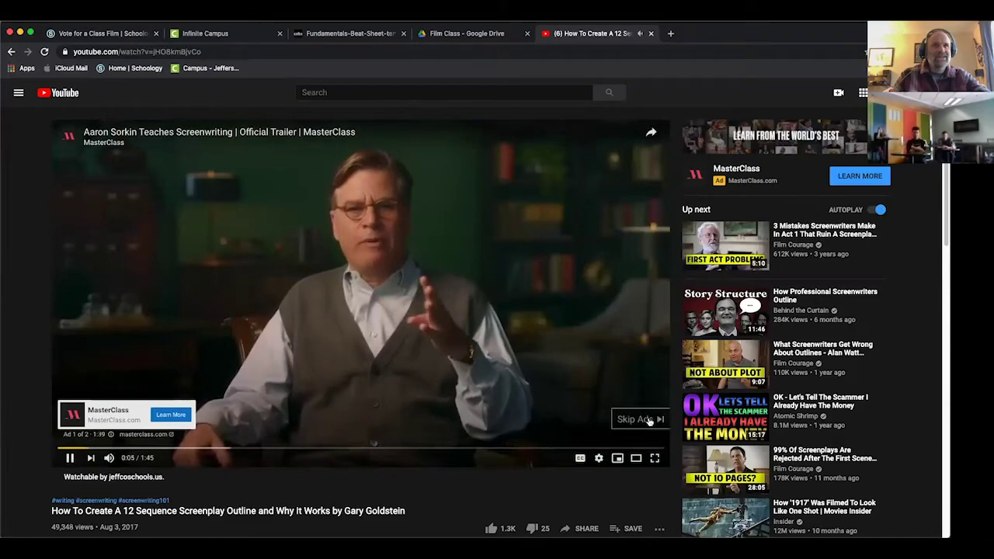
pyautogui.click(642, 417)
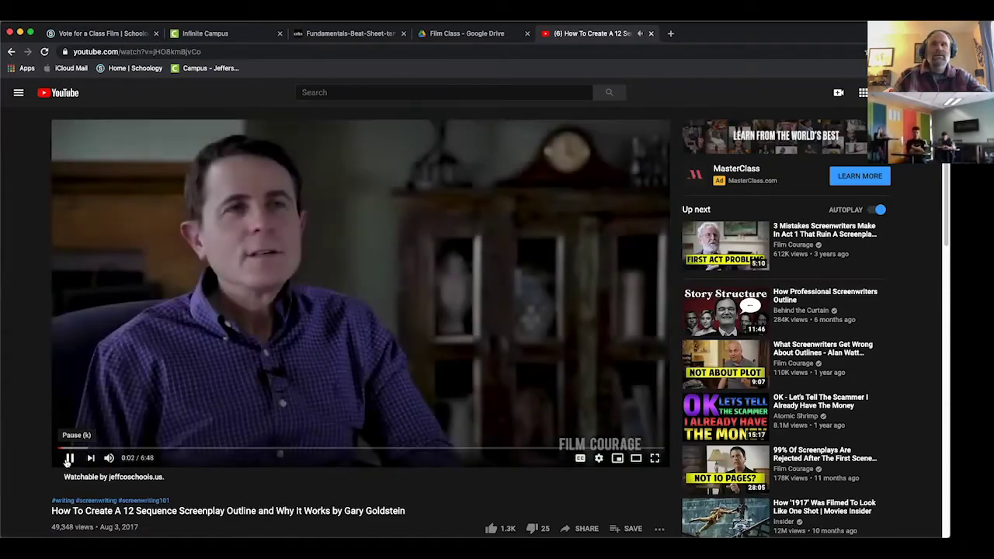
pyautogui.click(68, 459)
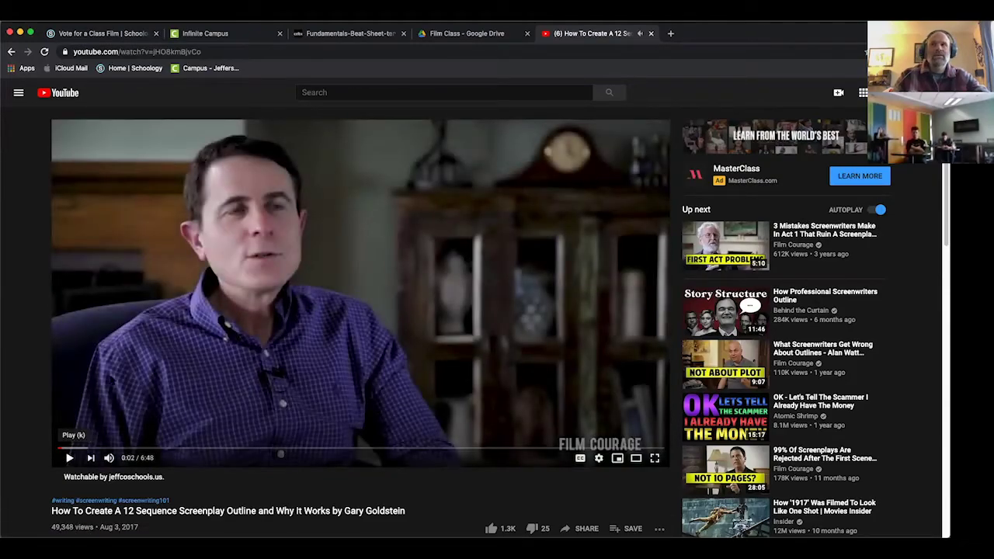
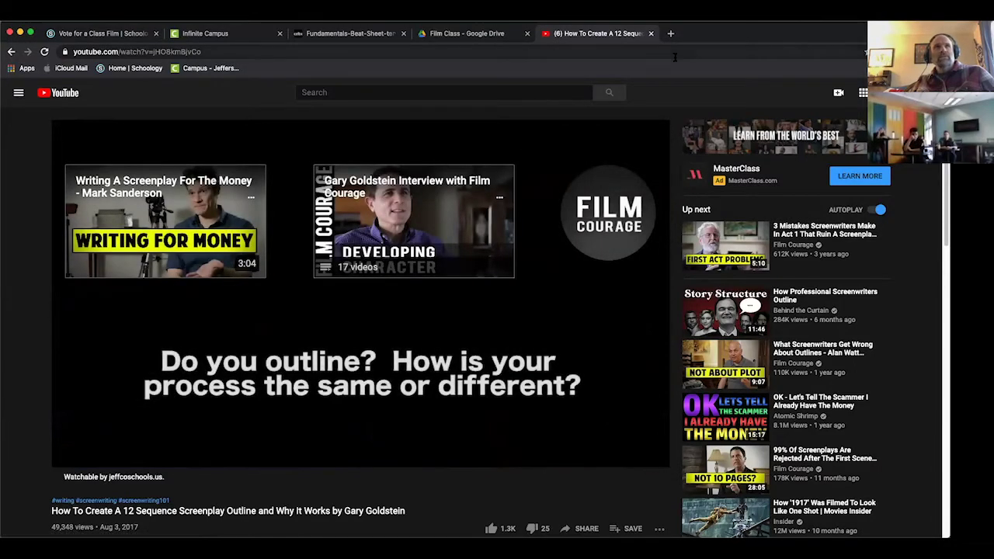
# Close the YouTube video and return to the film course's materials page in Schoology
pyautogui.click(651, 33)
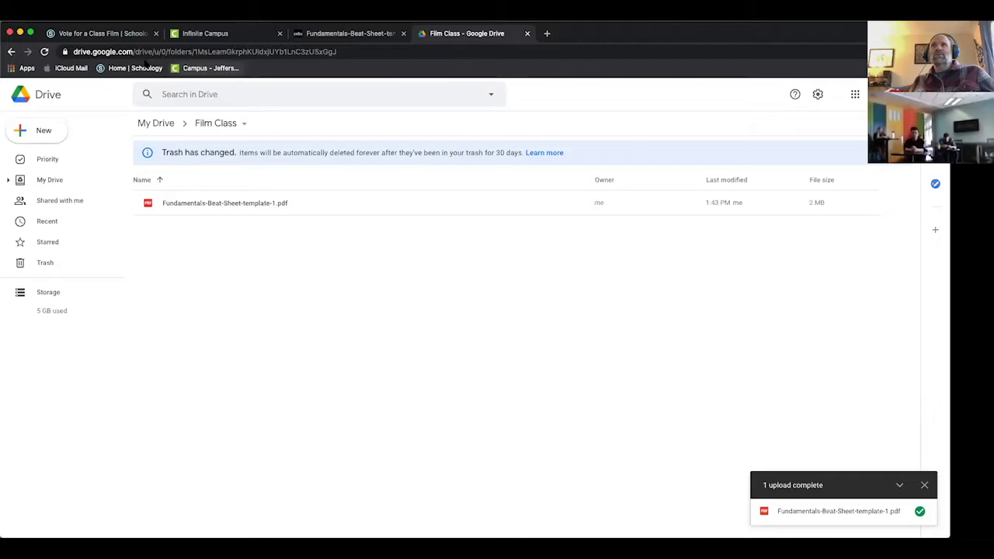
pyautogui.click(111, 33)
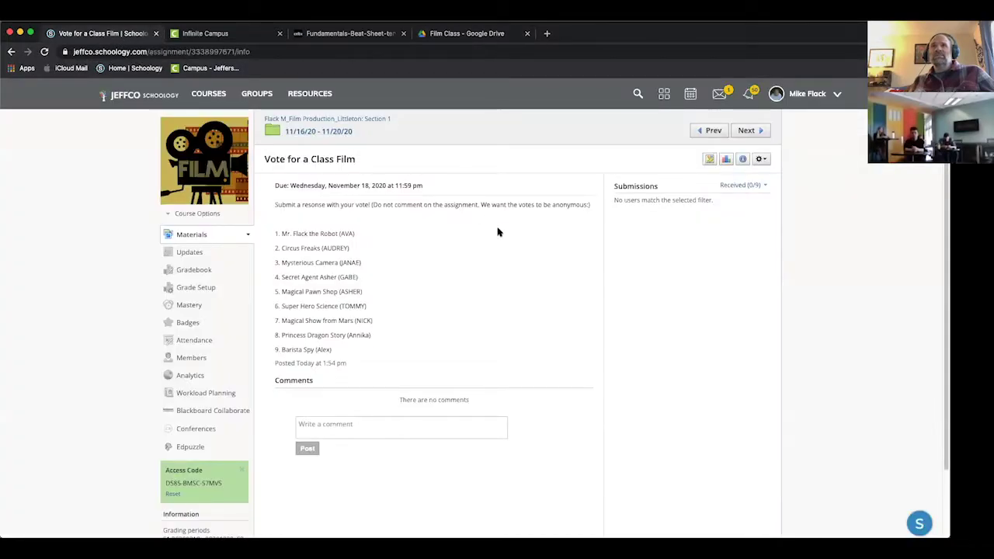
pyautogui.click(375, 120)
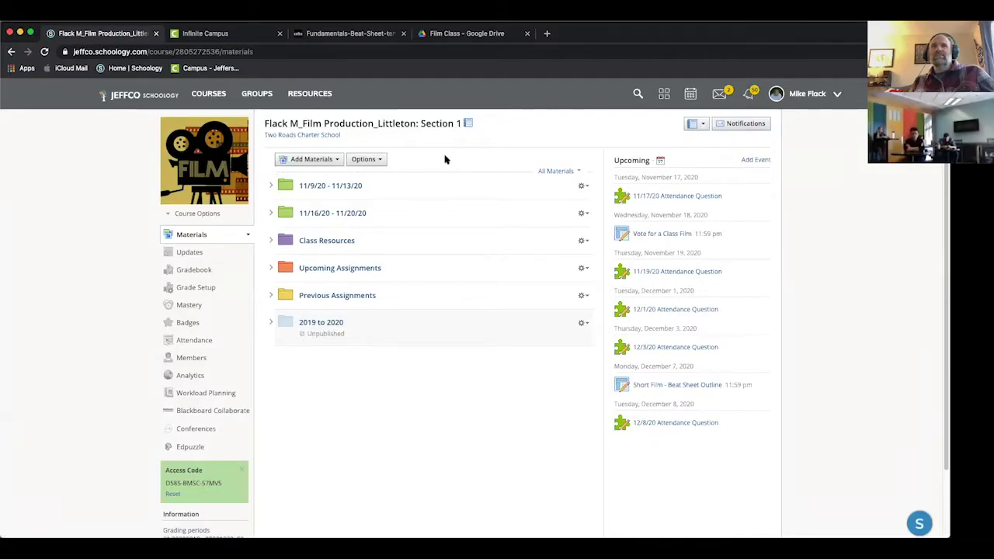
# Review the 11/9/20 - 11/13/20 and 11/16/20 - 11/20/20 folders and the "Vote for a Class Film" assignment, ending in the 11/16/20 folder
pyautogui.click(270, 186)
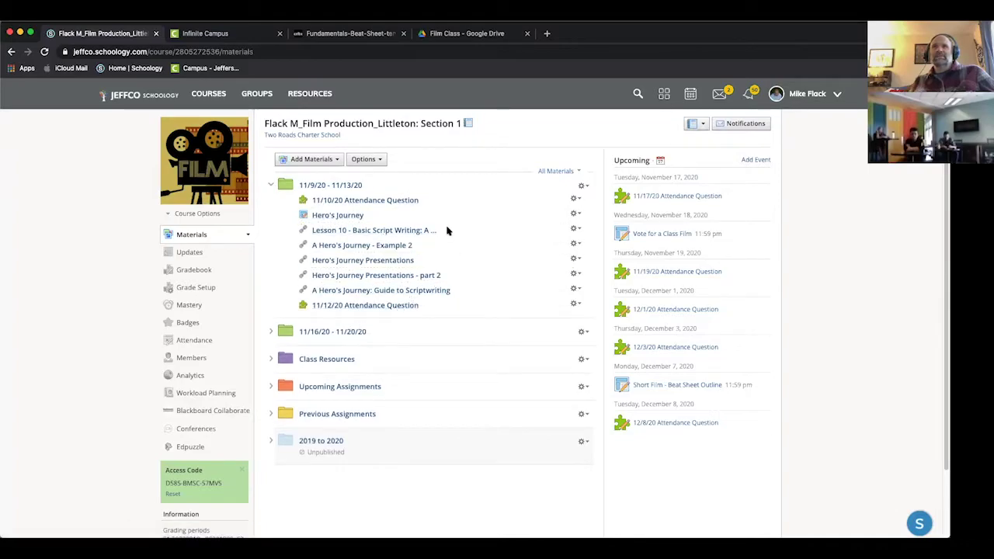
pyautogui.click(270, 332)
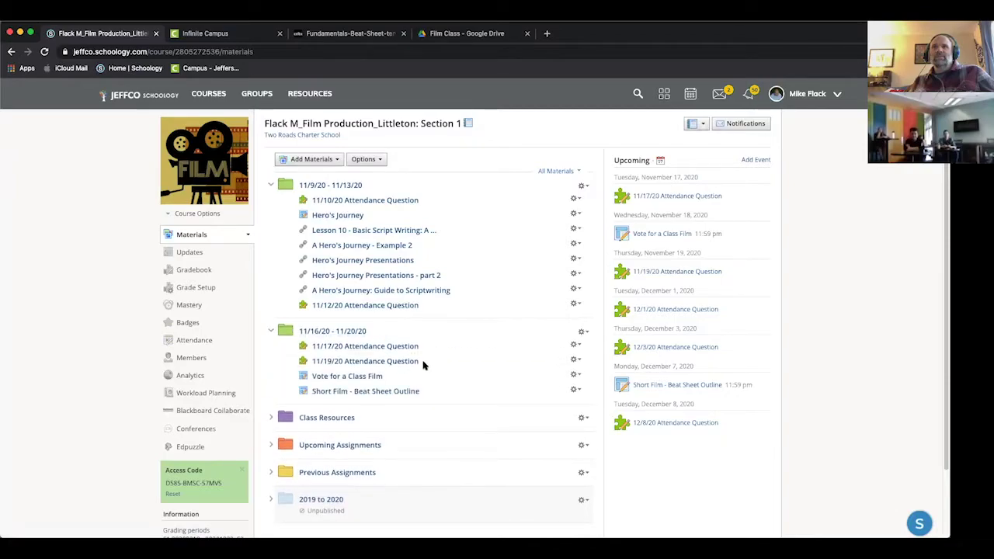
pyautogui.click(375, 375)
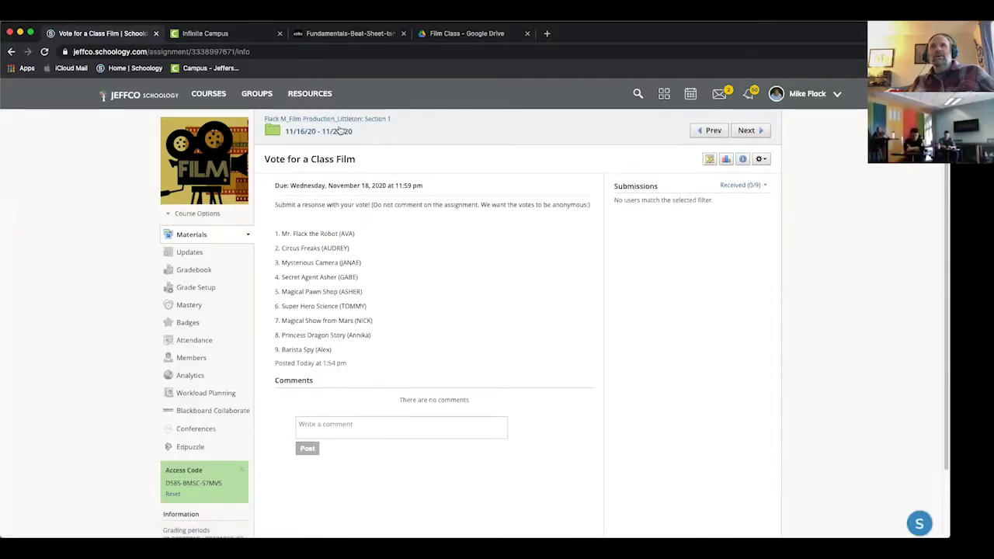
pyautogui.click(315, 131)
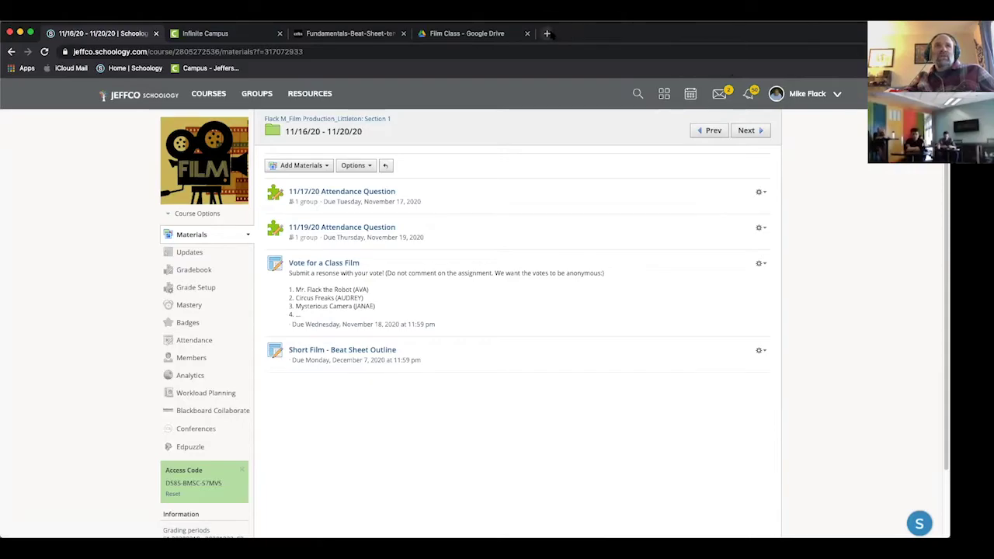
pyautogui.click(547, 33)
pyautogui.click(541, 52)
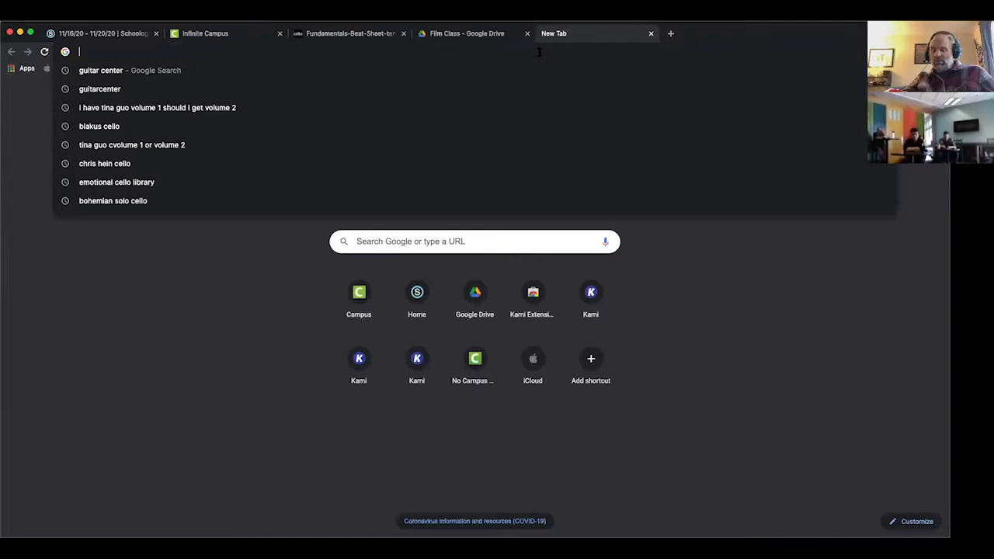
pyautogui.write('https://www.youtube.com/watch?v=VFm4OSdQfAQ')
pyautogui.press('Return')
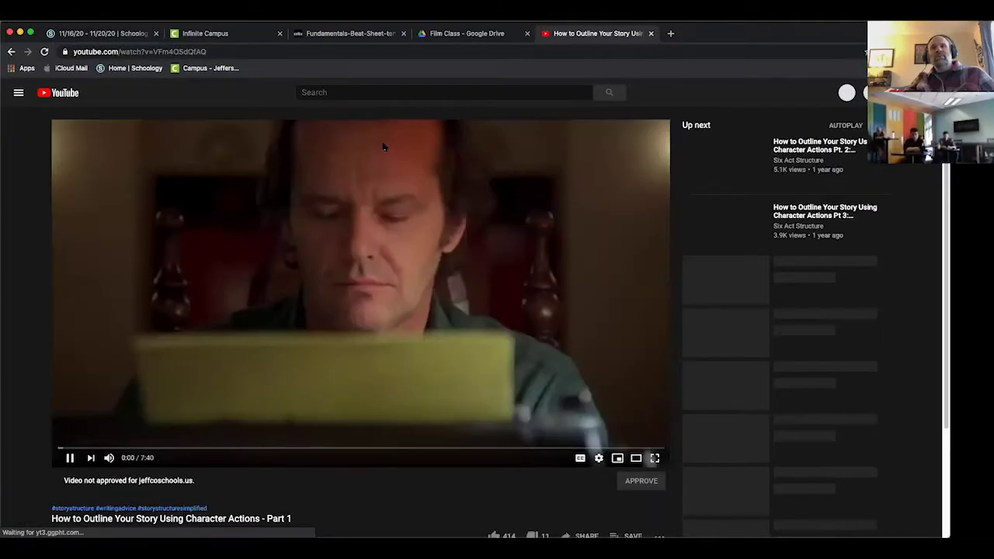
pyautogui.click(68, 457)
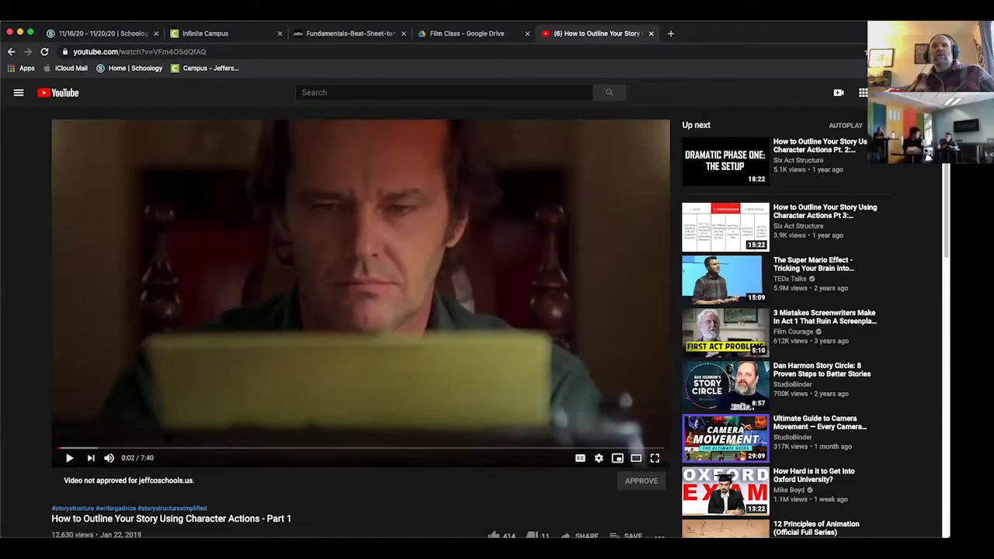
# Rewind the story-outlining video to its beginning, play it through the three-act headings and pause at 0:19
pyautogui.click(57, 450)
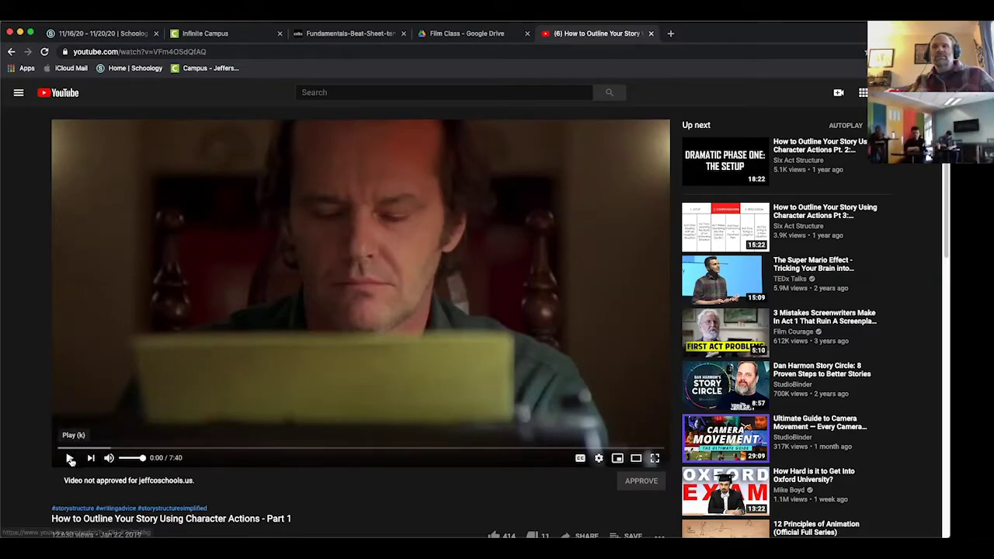
pyautogui.click(70, 458)
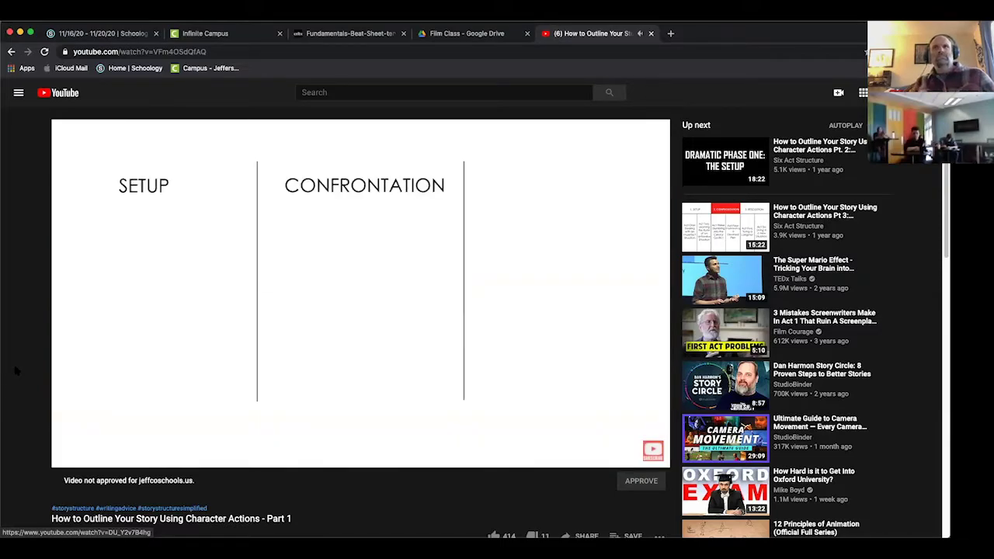
pyautogui.press('space')
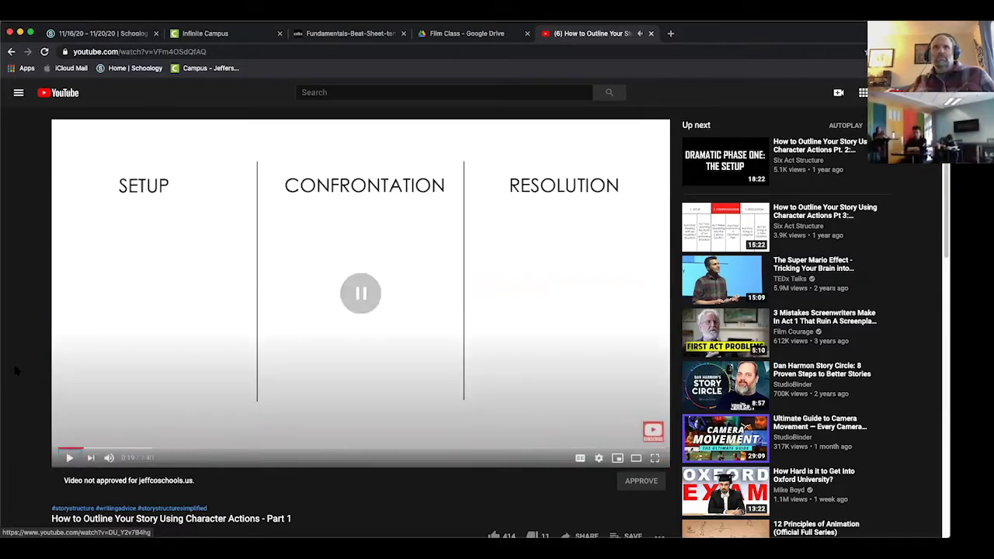